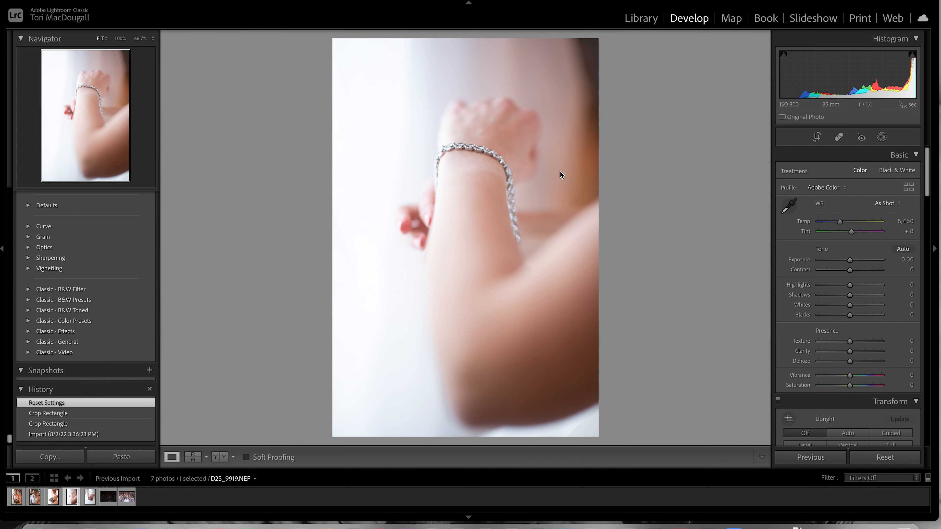
Inspect the bracelet up close, then crop the photo tighter around the wrist, trimming the dark right edge and the lower arm.
{"action": "left_click", "coordinate": [456, 145]}
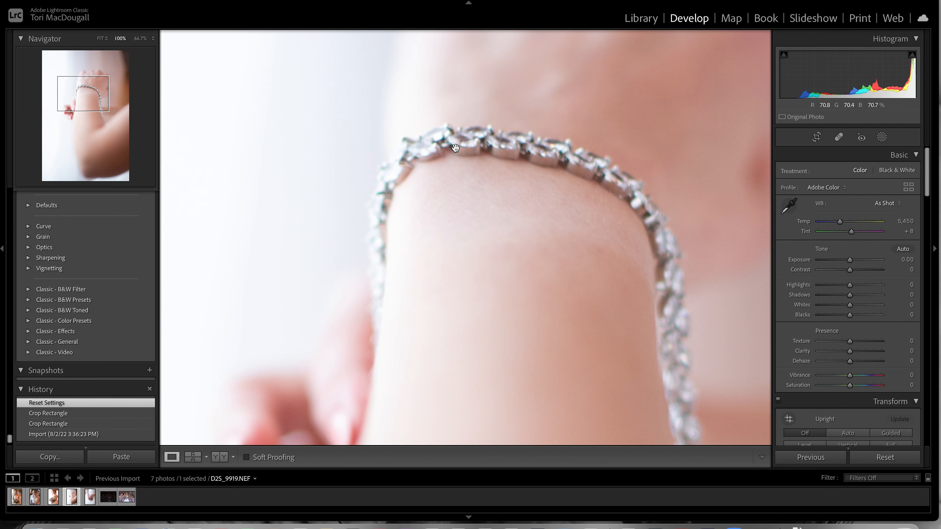
{"action": "left_click", "coordinate": [493, 143]}
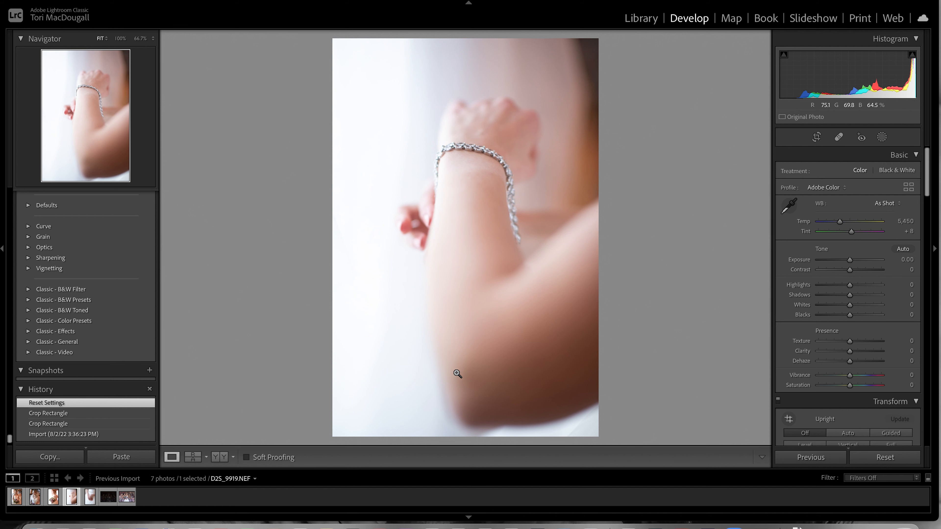
{"action": "left_click", "coordinate": [816, 138]}
{"action": "left_click_drag", "start_coordinate": [597, 436], "coordinate": [573, 387]}
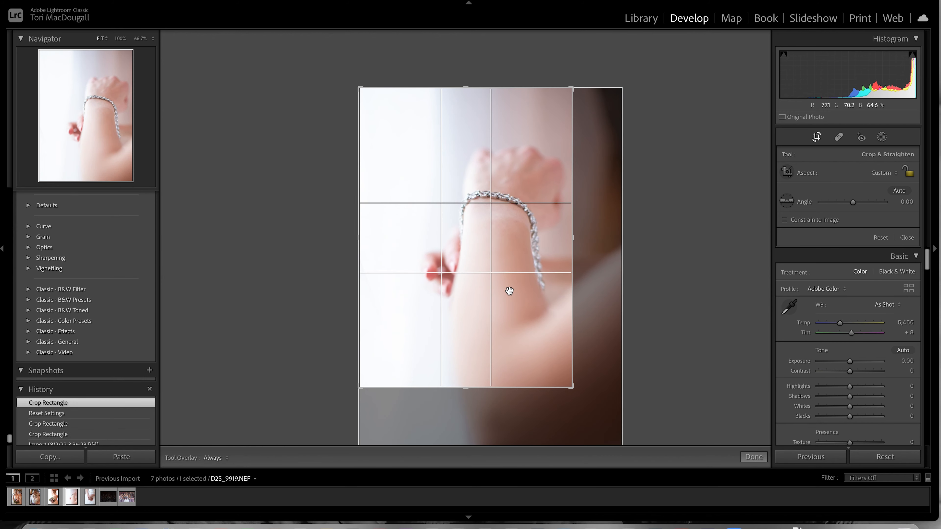
{"action": "mouse_move", "coordinate": [465, 387]}
{"action": "left_mouse_down"}
{"action": "mouse_move", "coordinate": [468, 373]}
{"action": "mouse_move", "coordinate": [469, 382]}
{"action": "left_mouse_up"}
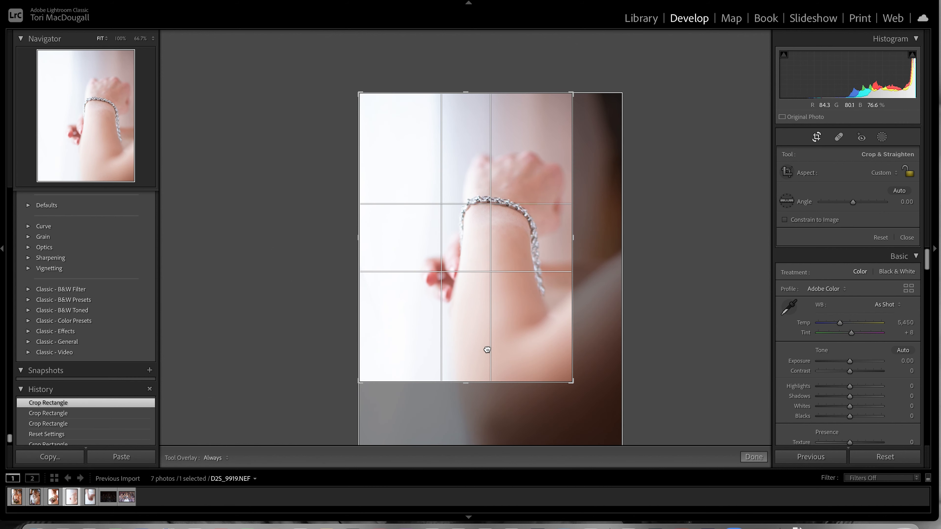
{"action": "left_click_drag", "start_coordinate": [510, 282], "coordinate": [502, 277]}
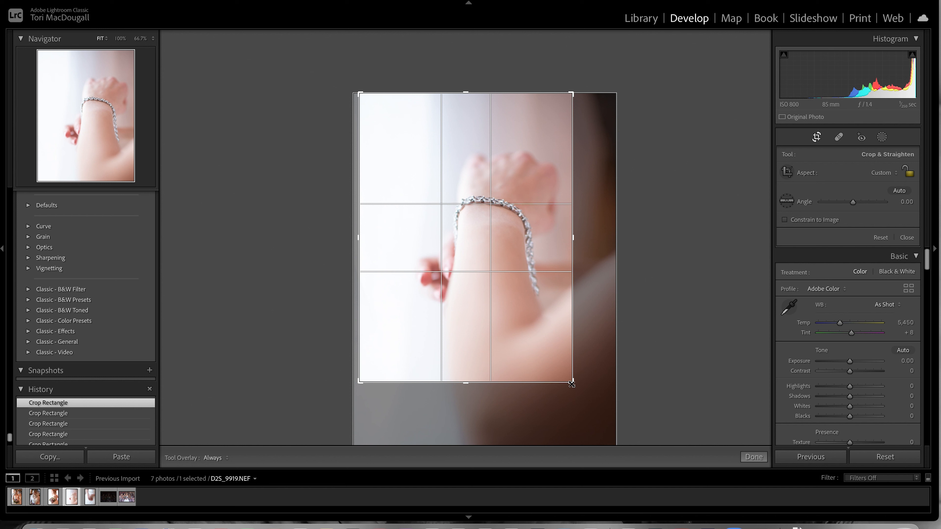
{"action": "left_click_drag", "start_coordinate": [571, 382], "coordinate": [571, 386]}
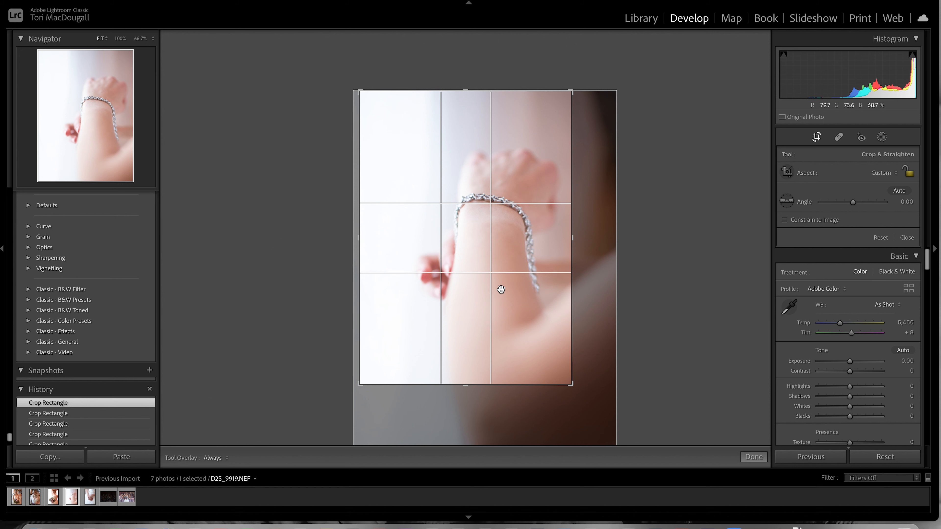
{"action": "key", "text": "Return"}
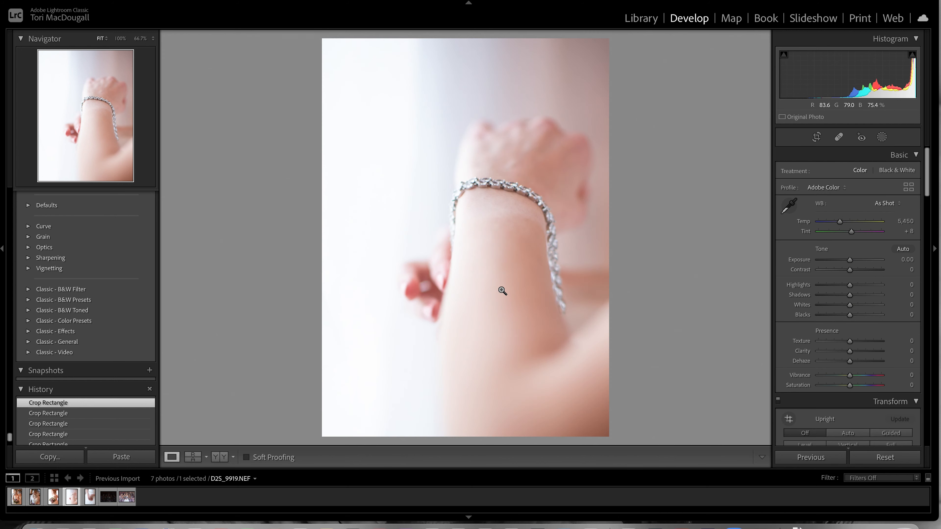
Refine the crop by repositioning the wrist within the frame and slightly adjusting the crop's height and width.
{"action": "left_click", "coordinate": [816, 136]}
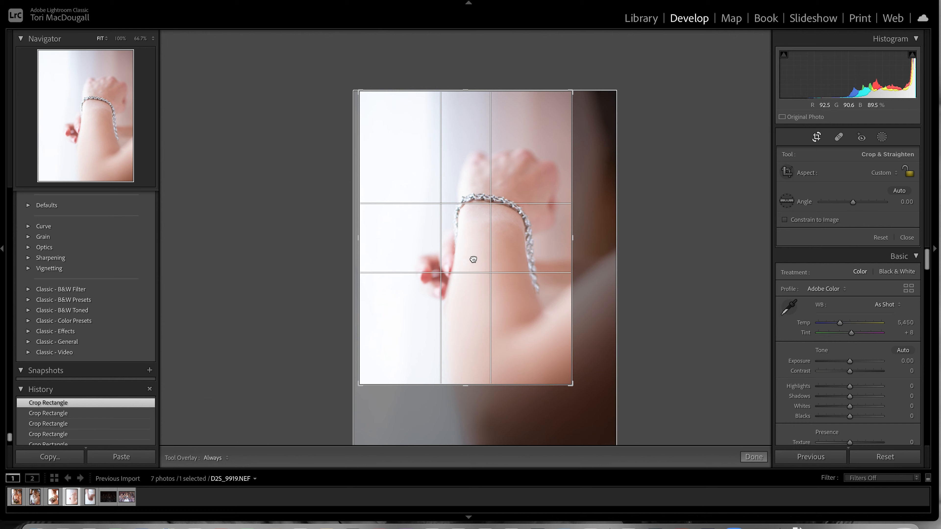
{"action": "left_click_drag", "start_coordinate": [473, 260], "coordinate": [461, 258]}
{"action": "key", "text": "Return"}
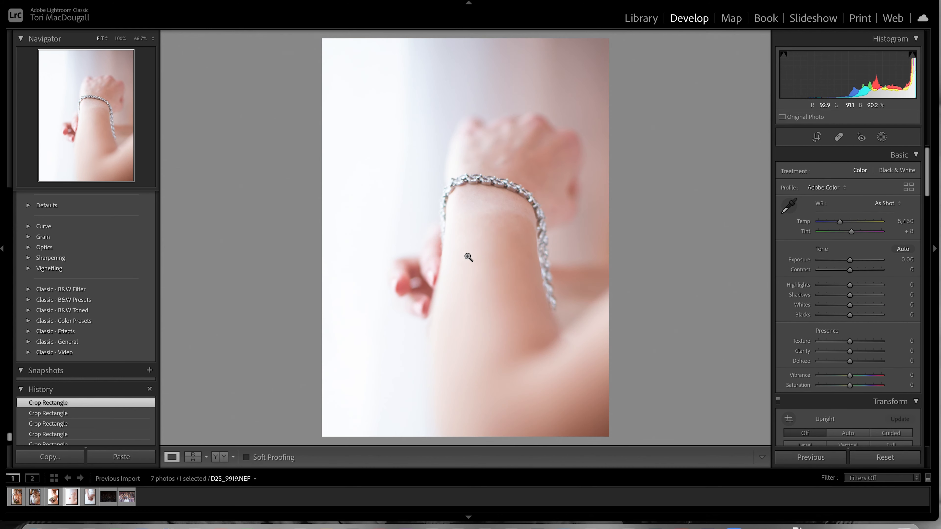
{"action": "left_click", "coordinate": [817, 137]}
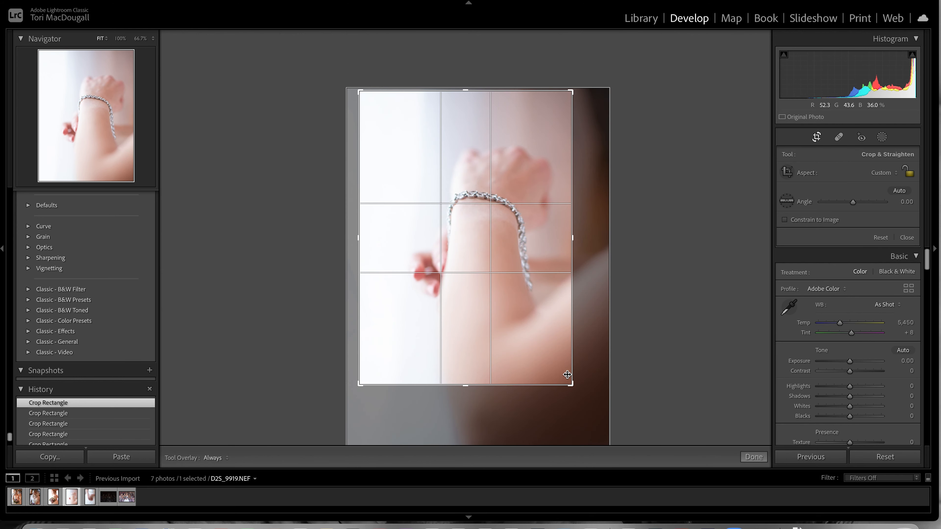
{"action": "left_click_drag", "start_coordinate": [573, 387], "coordinate": [569, 394]}
{"action": "left_click_drag", "start_coordinate": [506, 314], "coordinate": [499, 325]}
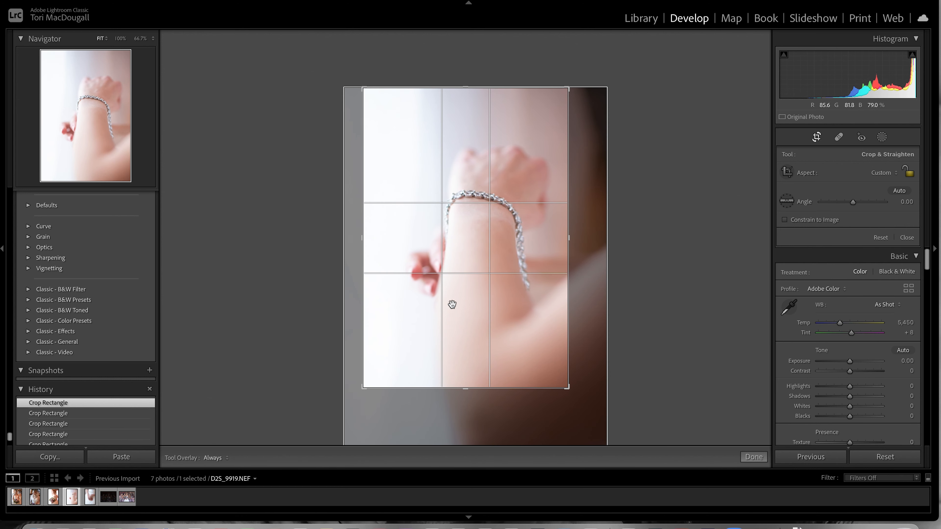
{"action": "left_click_drag", "start_coordinate": [370, 243], "coordinate": [353, 242]}
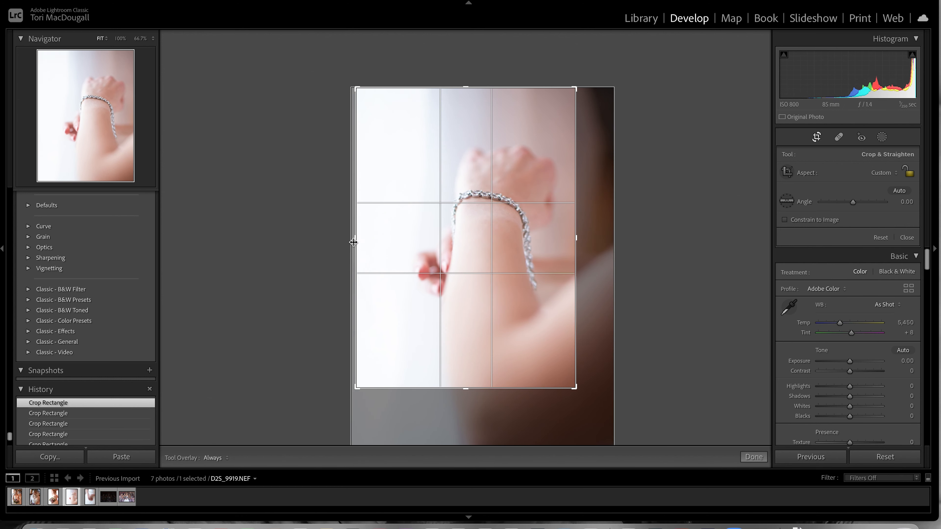
{"action": "key", "text": "Return"}
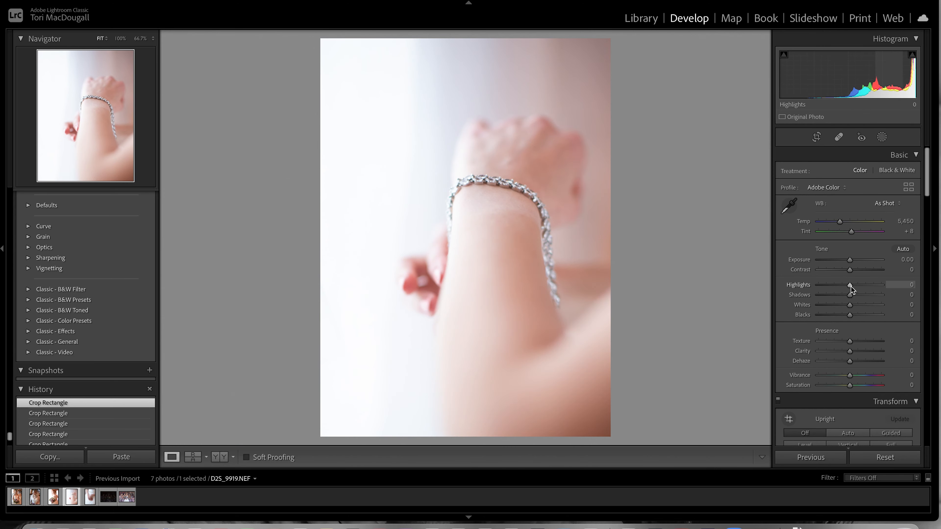
Set the photo's basic adjustments to Highlights −64, Temp 6,062 and Clarity +25.
{"action": "left_click_drag", "start_coordinate": [851, 288], "coordinate": [746, 269]}
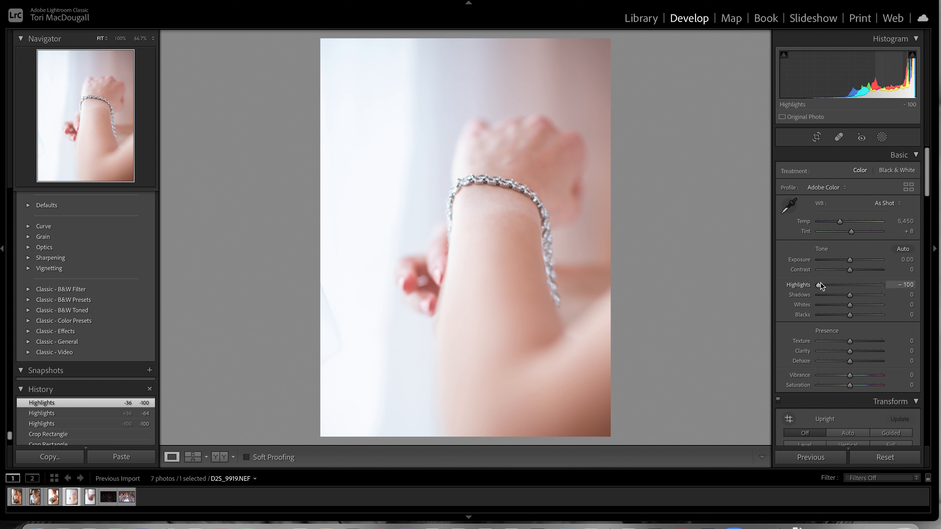
{"action": "left_click_drag", "start_coordinate": [819, 285], "coordinate": [830, 288]}
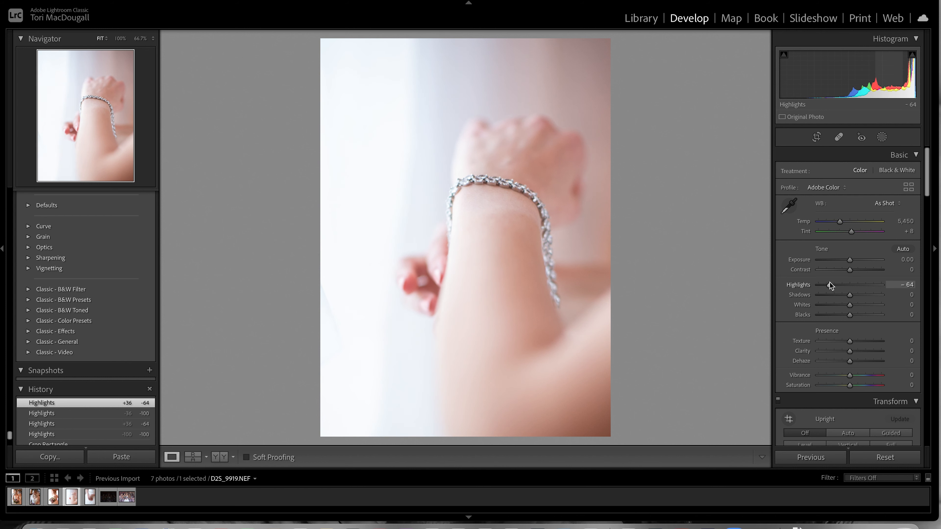
{"action": "left_click_drag", "start_coordinate": [841, 222], "coordinate": [845, 223]}
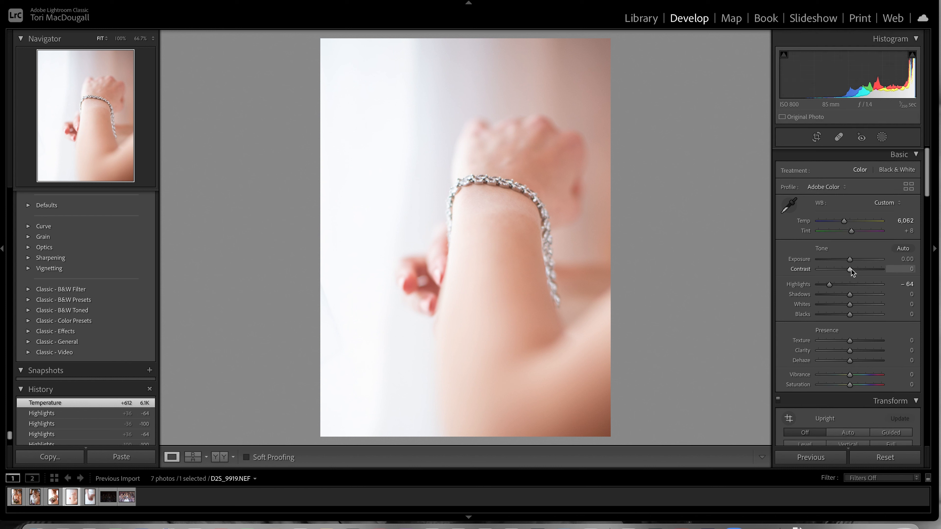
{"action": "scroll", "coordinate": [851, 272], "scroll_direction": "down", "scroll_amount": 4}
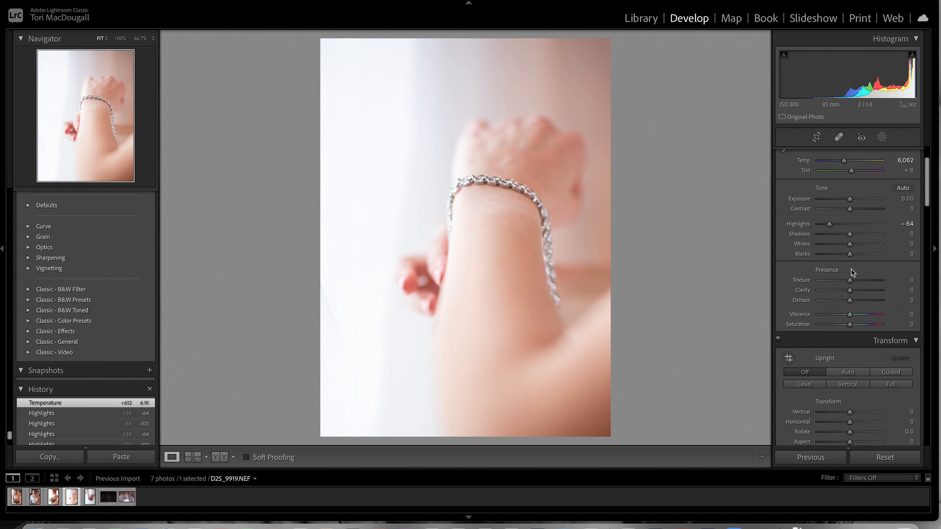
{"action": "left_click_drag", "start_coordinate": [852, 290], "coordinate": [858, 292]}
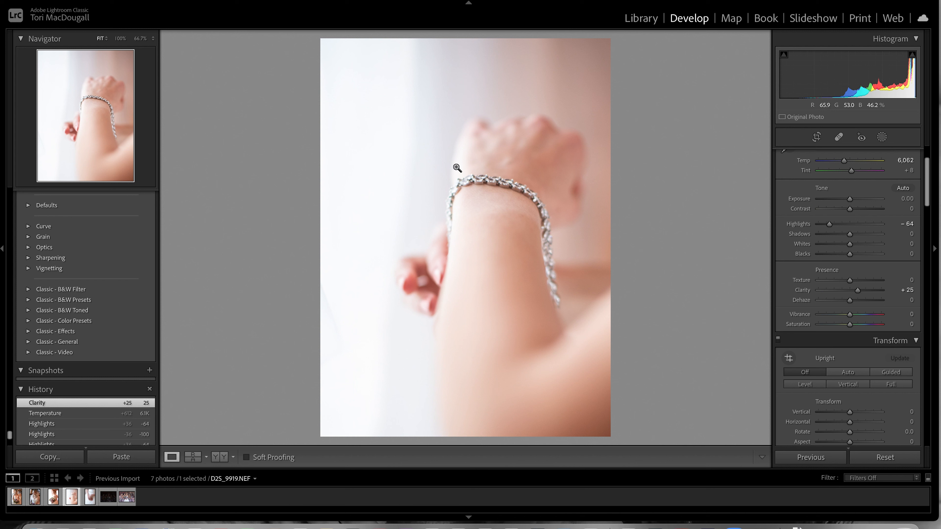
Set the blue colour range's saturation to −100 and its luminance to +46.
{"action": "left_click_drag", "start_coordinate": [930, 169], "coordinate": [930, 310]}
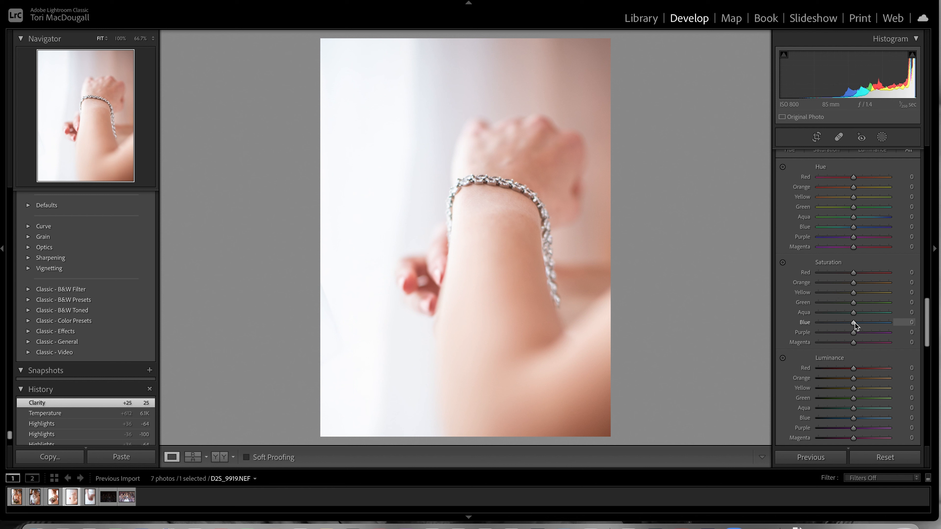
{"action": "left_click_drag", "start_coordinate": [854, 325], "coordinate": [782, 324]}
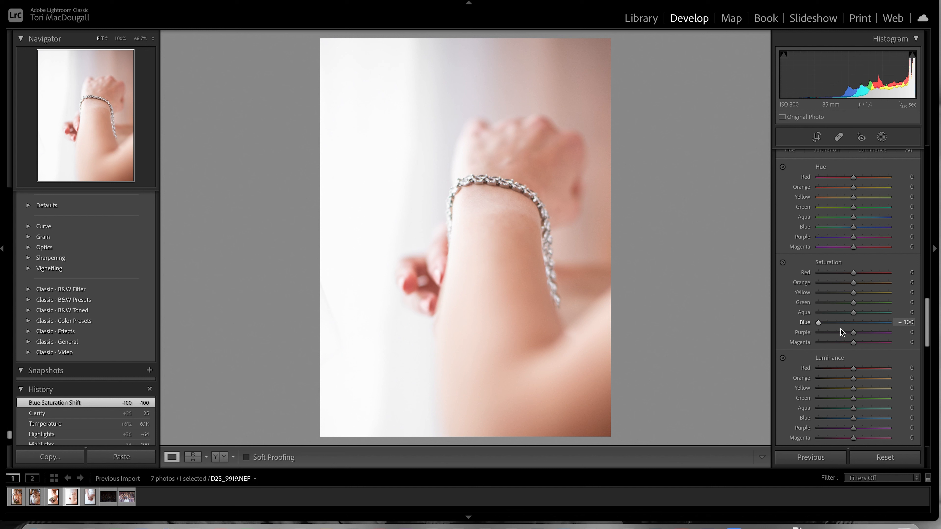
{"action": "scroll", "coordinate": [872, 352], "scroll_direction": "down", "scroll_amount": 2}
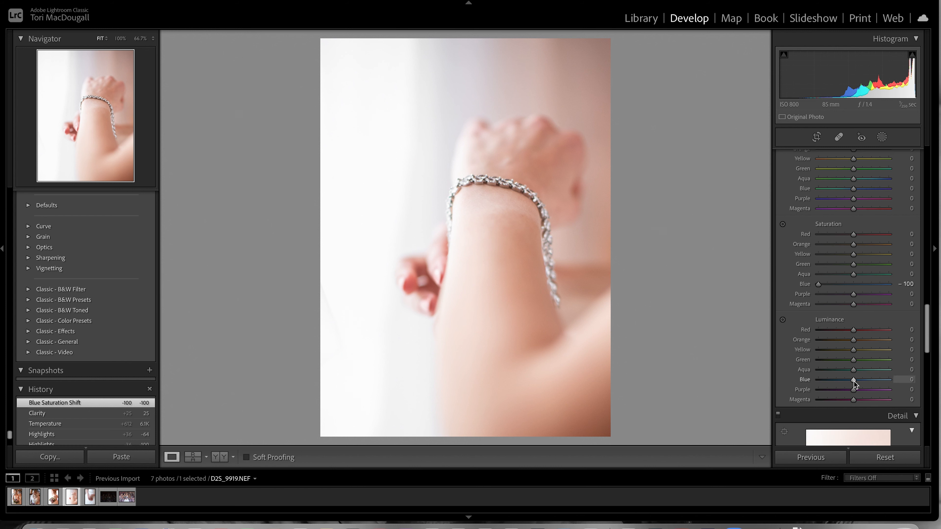
{"action": "left_click_drag", "start_coordinate": [852, 379], "coordinate": [869, 380]}
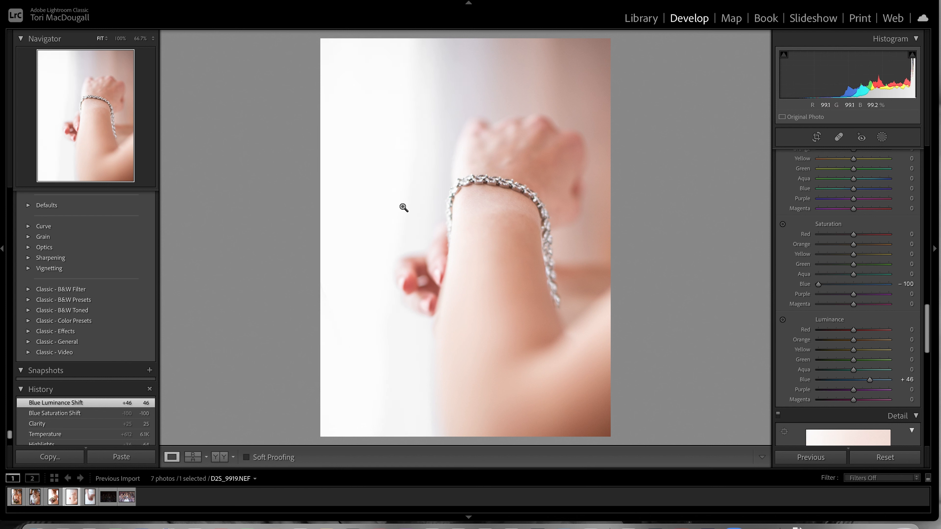
Create a brush mask with brush size 6.0 and paint it along the bracelet.
{"action": "left_click_drag", "start_coordinate": [927, 334], "coordinate": [932, 147]}
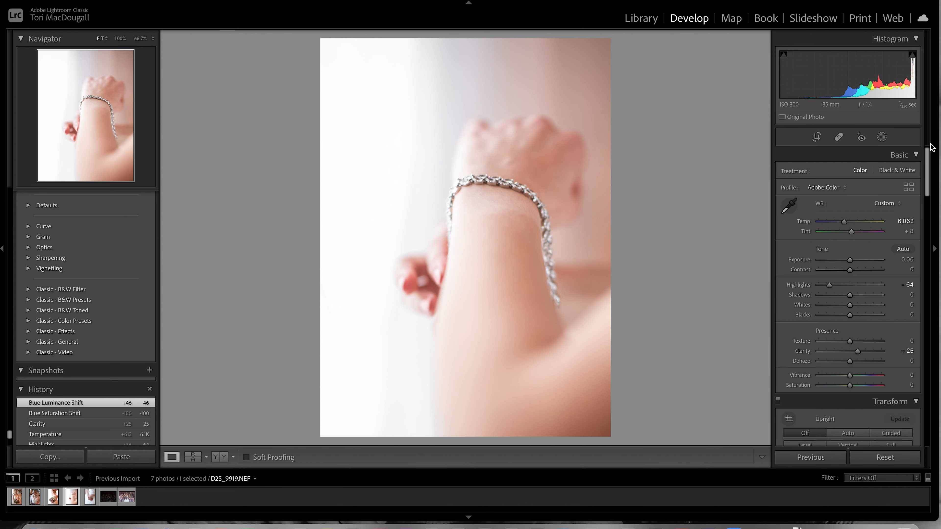
{"action": "left_click", "coordinate": [882, 137]}
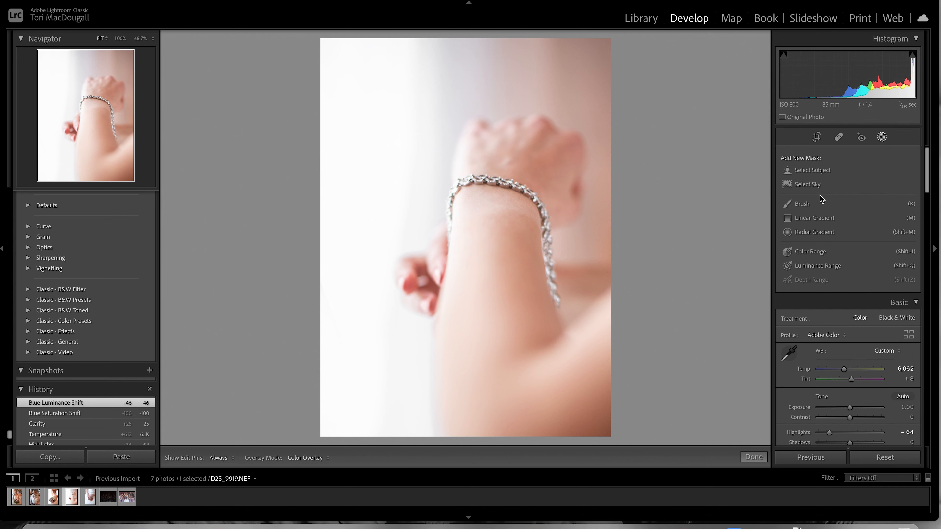
{"action": "left_click", "coordinate": [801, 206]}
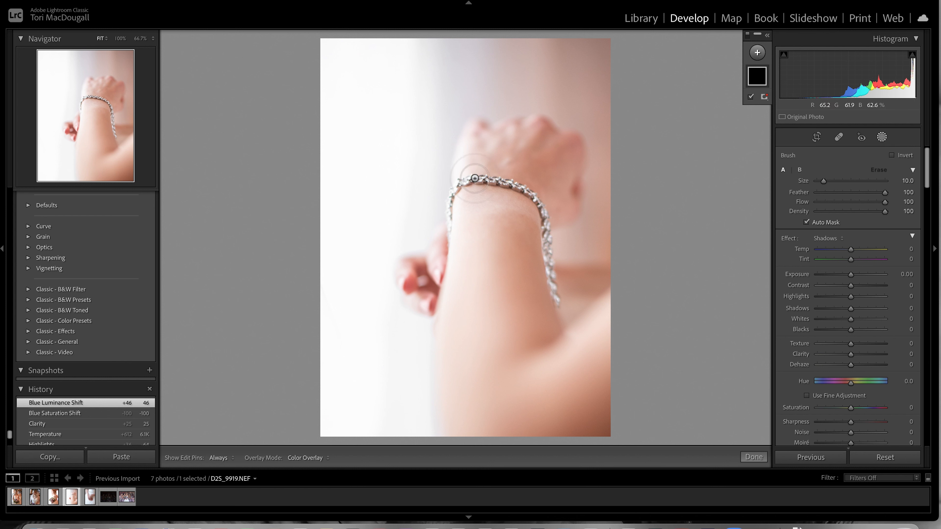
{"action": "scroll", "coordinate": [472, 179], "scroll_direction": "down", "scroll_amount": 4}
{"action": "key", "text": "h"}
{"action": "mouse_move", "coordinate": [461, 191]}
{"action": "left_mouse_down"}
{"action": "mouse_move", "coordinate": [453, 207]}
{"action": "mouse_move", "coordinate": [480, 178]}
{"action": "mouse_move", "coordinate": [520, 184]}
{"action": "mouse_move", "coordinate": [558, 246]}
{"action": "left_mouse_up"}
{"action": "key", "text": "h"}
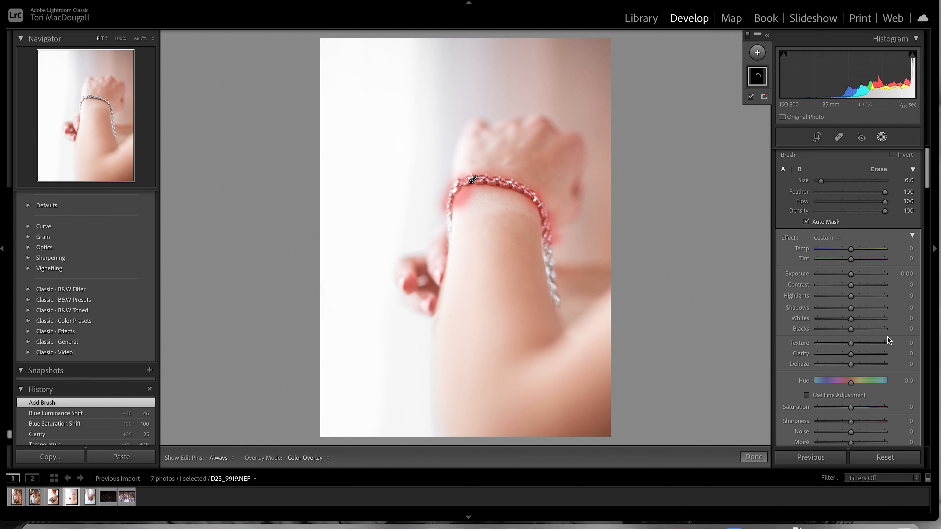
Hide the mask overlay and set the bracelet mask's adjustments to Clarity 35, Contrast 14 and Texture 19.
{"action": "key", "text": "o"}
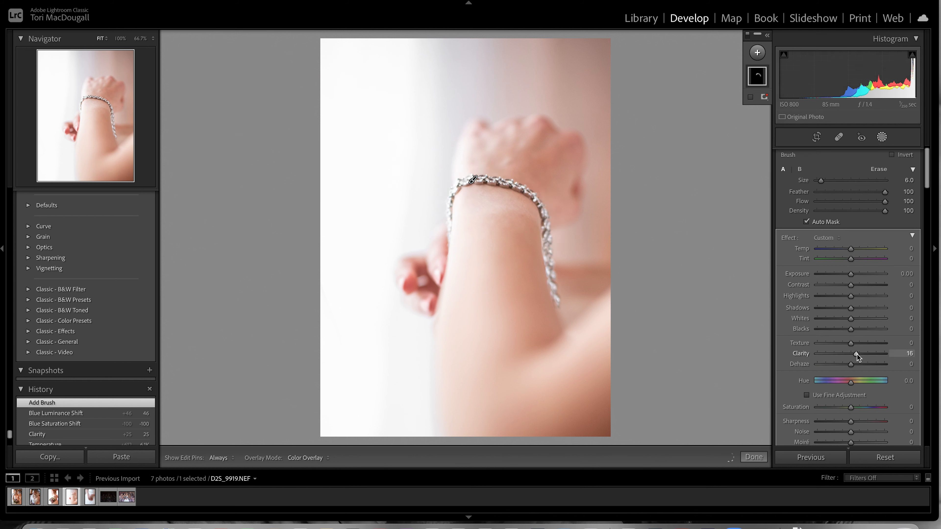
{"action": "left_click_drag", "start_coordinate": [856, 355], "coordinate": [863, 353]}
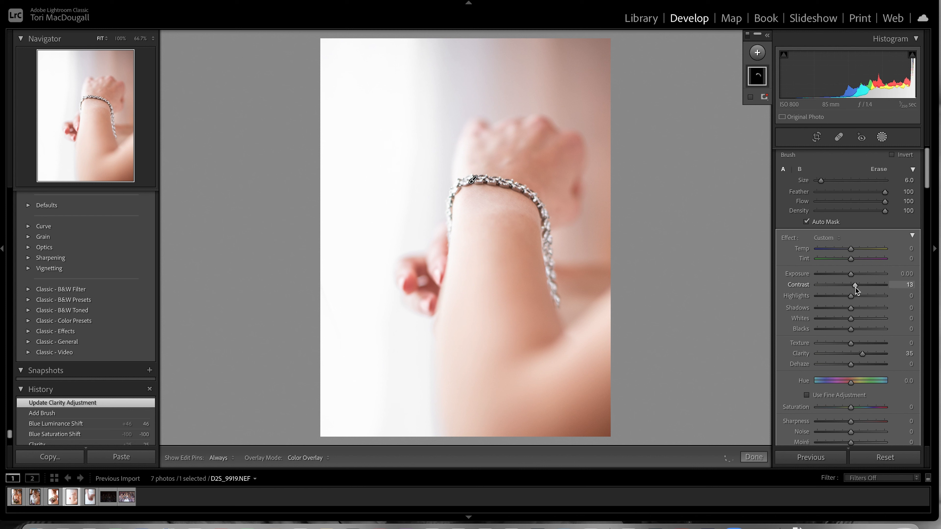
{"action": "left_click_drag", "start_coordinate": [851, 285], "coordinate": [855, 287]}
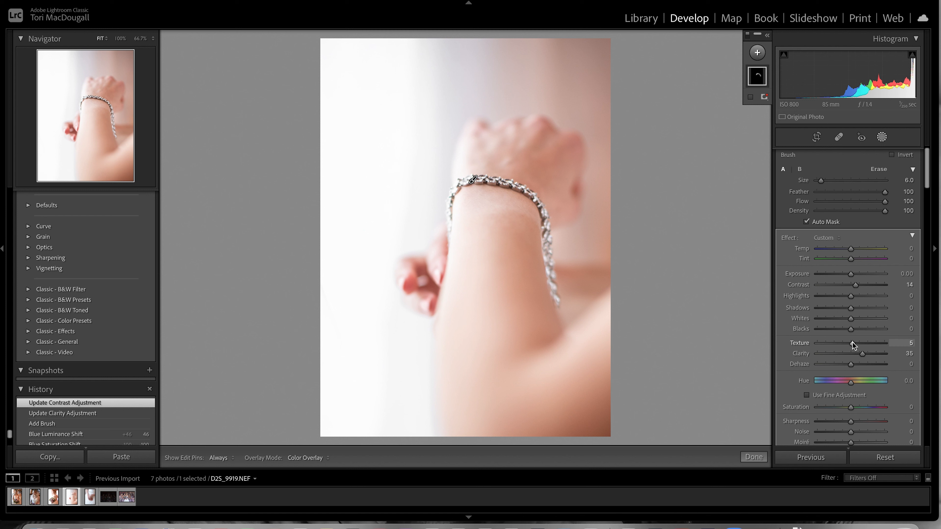
{"action": "left_click_drag", "start_coordinate": [851, 343], "coordinate": [856, 343]}
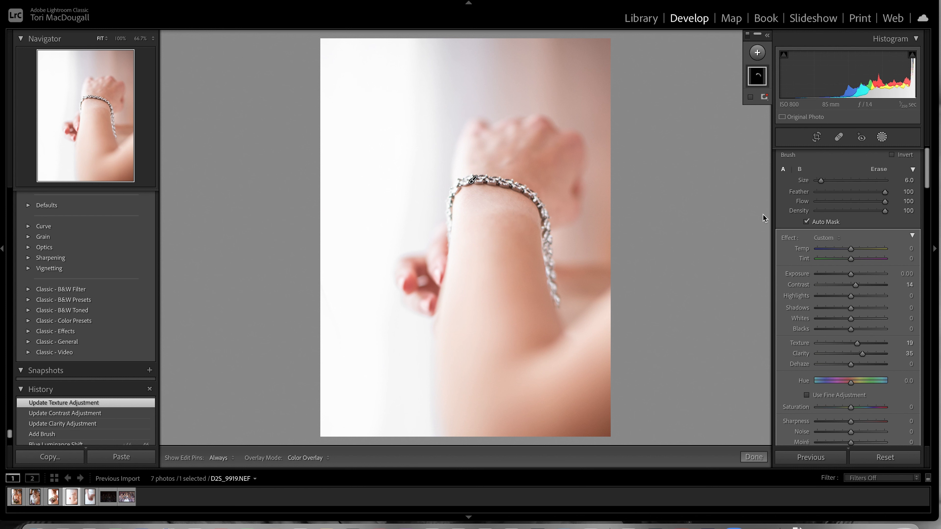
Paint a new brush mask over the wrist skin just below the bracelet and soften it with Texture −64 and Clarity −30.
{"action": "left_click", "coordinate": [758, 53]}
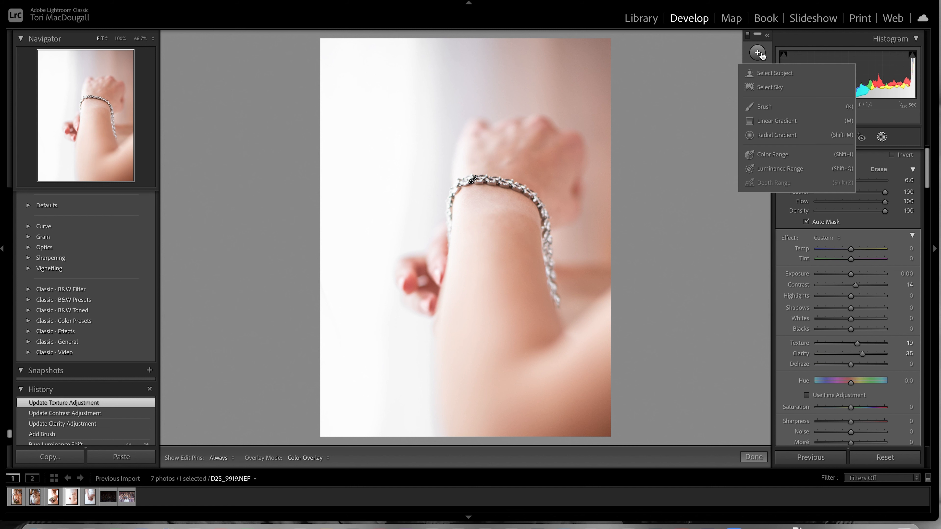
{"action": "left_click", "coordinate": [765, 106]}
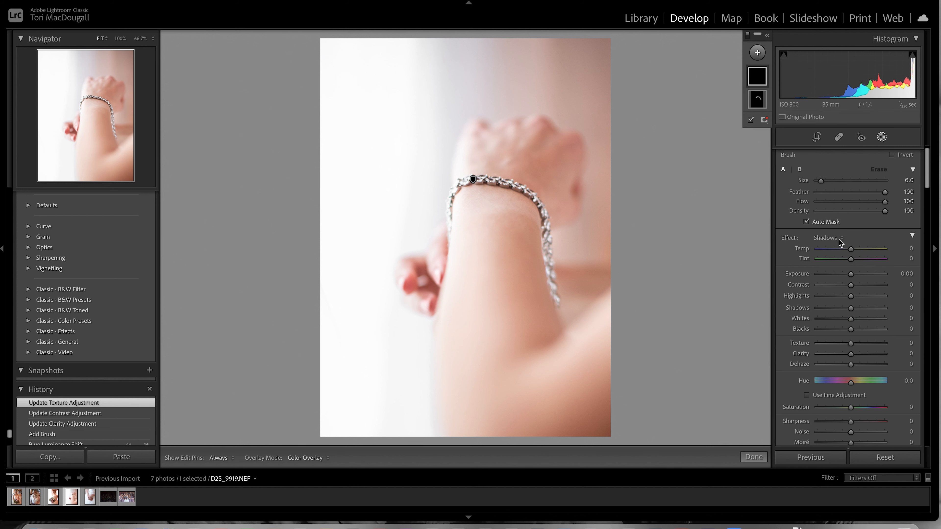
{"action": "mouse_move", "coordinate": [497, 204]}
{"action": "left_mouse_down"}
{"action": "mouse_move", "coordinate": [468, 209]}
{"action": "mouse_move", "coordinate": [516, 207]}
{"action": "mouse_move", "coordinate": [531, 221]}
{"action": "mouse_move", "coordinate": [497, 203]}
{"action": "mouse_move", "coordinate": [455, 208]}
{"action": "left_mouse_up"}
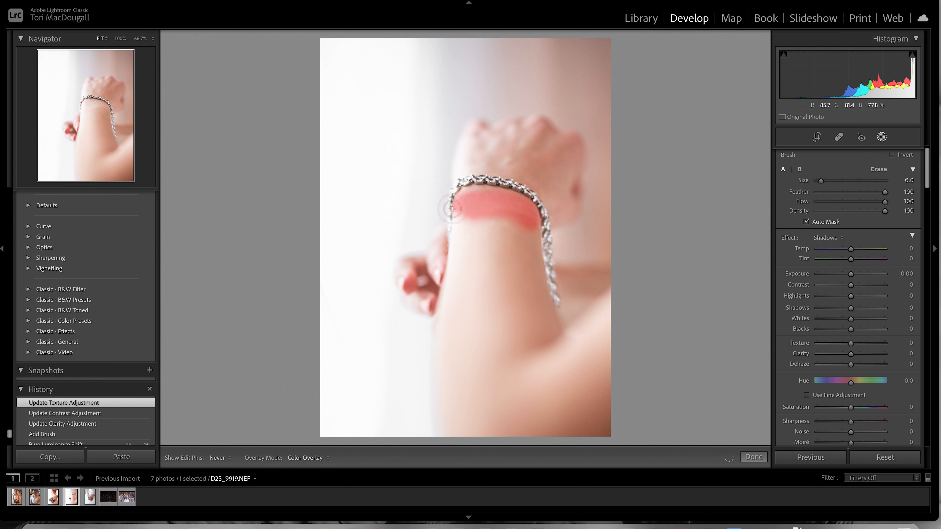
{"action": "scroll", "coordinate": [863, 264], "scroll_direction": "down", "scroll_amount": 2}
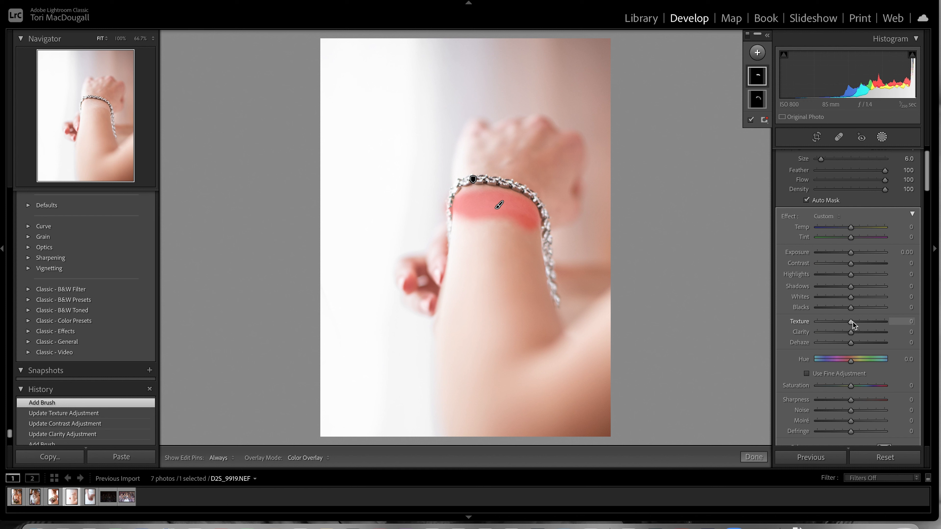
{"action": "mouse_move", "coordinate": [852, 321]}
{"action": "left_mouse_down"}
{"action": "mouse_move", "coordinate": [828, 321]}
{"action": "mouse_move", "coordinate": [841, 331]}
{"action": "left_mouse_up"}
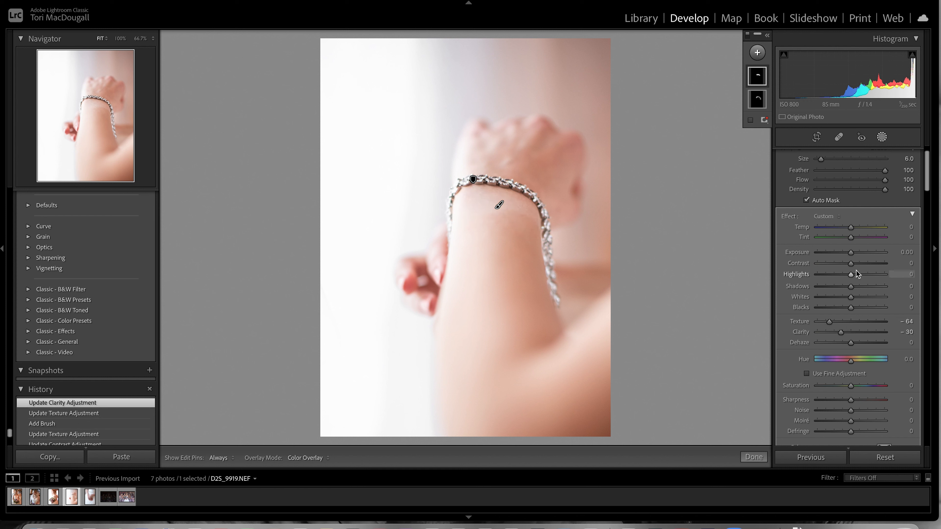
Set the wrist skin mask's Shadows to 22.
{"action": "mouse_move", "coordinate": [857, 286]}
{"action": "left_mouse_down"}
{"action": "mouse_move", "coordinate": [845, 289]}
{"action": "mouse_move", "coordinate": [861, 292]}
{"action": "left_mouse_up"}
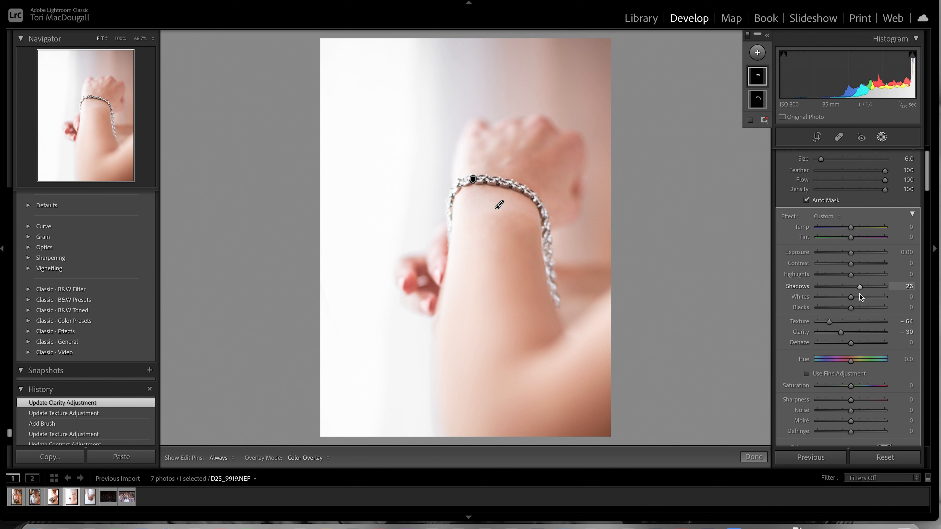
{"action": "left_click_drag", "start_coordinate": [859, 294], "coordinate": [857, 294]}
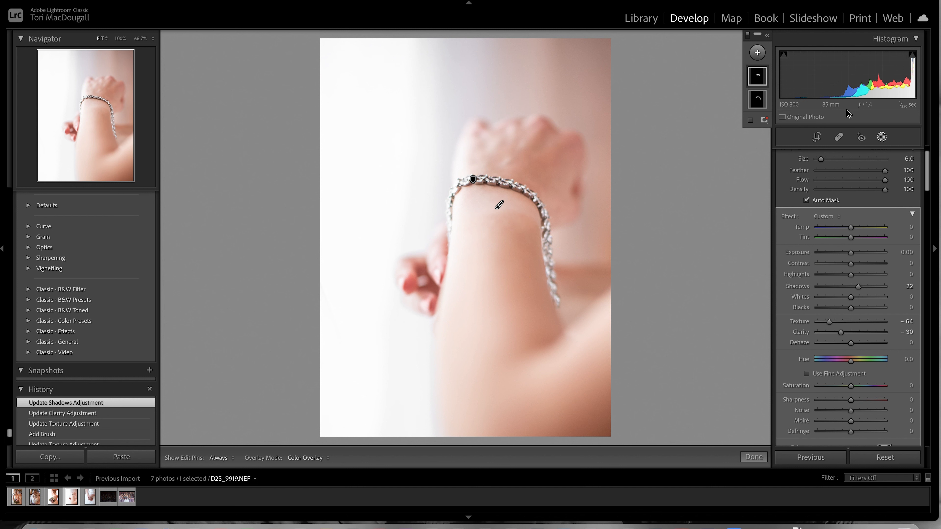
Paint a new brush mask at size 10.0 down the forearm and set its Exposure to 0.12, Contrast −34 and Shadows 16.
{"action": "left_click", "coordinate": [758, 52]}
{"action": "left_click", "coordinate": [763, 107]}
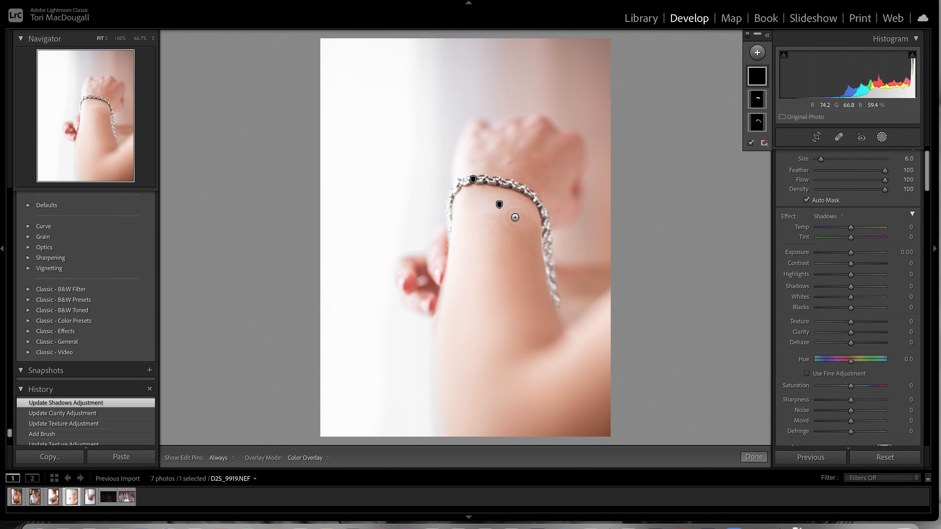
{"action": "mouse_move", "coordinate": [503, 223]}
{"action": "left_mouse_down"}
{"action": "mouse_move", "coordinate": [530, 238]}
{"action": "mouse_move", "coordinate": [511, 230]}
{"action": "mouse_move", "coordinate": [507, 241]}
{"action": "mouse_move", "coordinate": [527, 328]}
{"action": "mouse_move", "coordinate": [527, 239]}
{"action": "mouse_move", "coordinate": [523, 337]}
{"action": "left_mouse_up"}
{"action": "scroll", "coordinate": [508, 245], "scroll_direction": "up", "scroll_amount": 4}
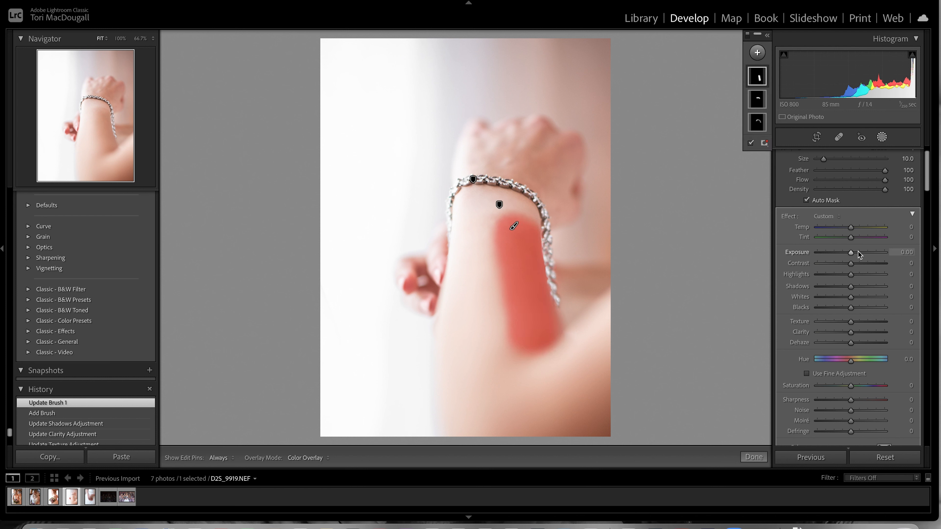
{"action": "left_click_drag", "start_coordinate": [851, 256], "coordinate": [851, 254]}
{"action": "key", "text": "h"}
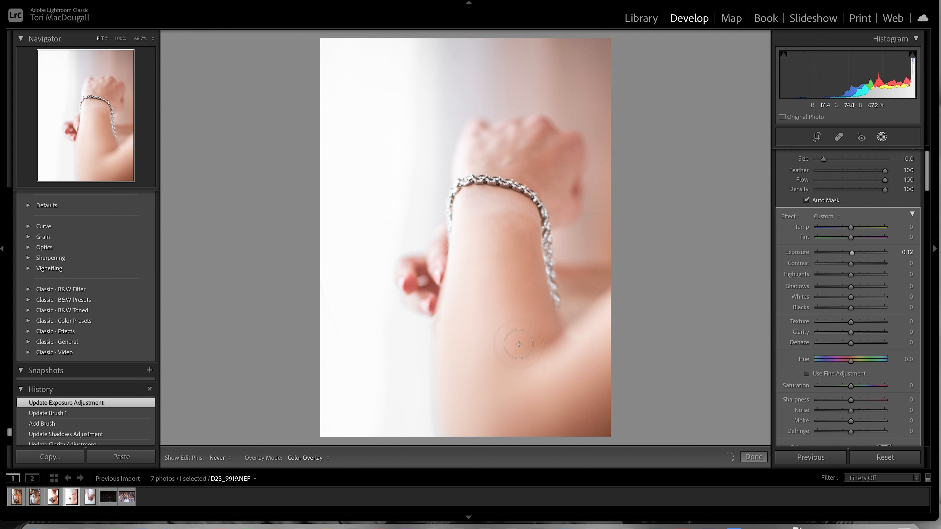
{"action": "key", "text": "h"}
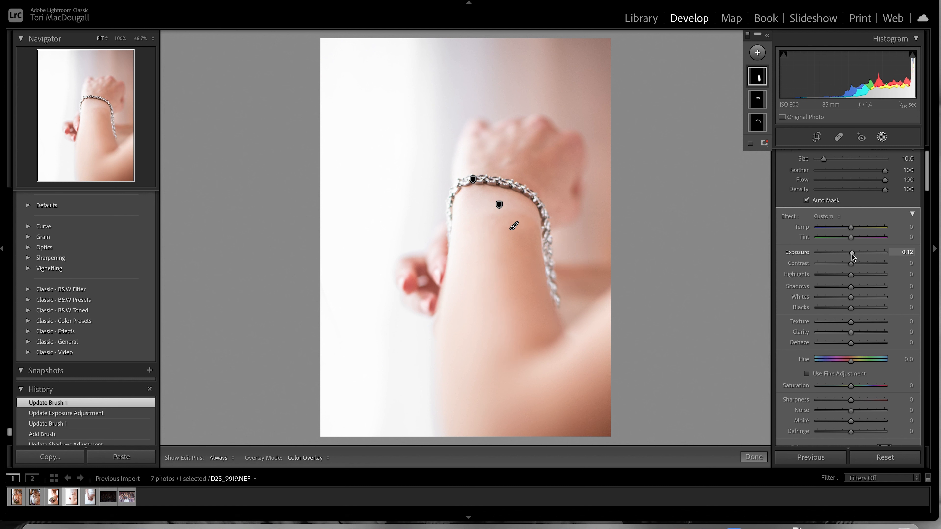
{"action": "left_click_drag", "start_coordinate": [849, 265], "coordinate": [858, 287]}
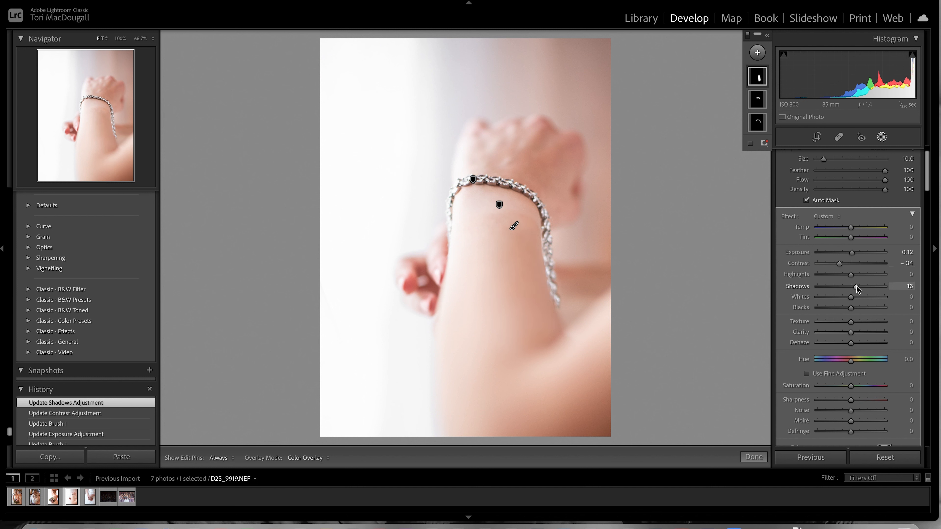
{"action": "left_click", "coordinate": [752, 456]}
Compare the bracelet photo before and after editing side by side, and return to the single-image view.
{"action": "left_click", "coordinate": [220, 457]}
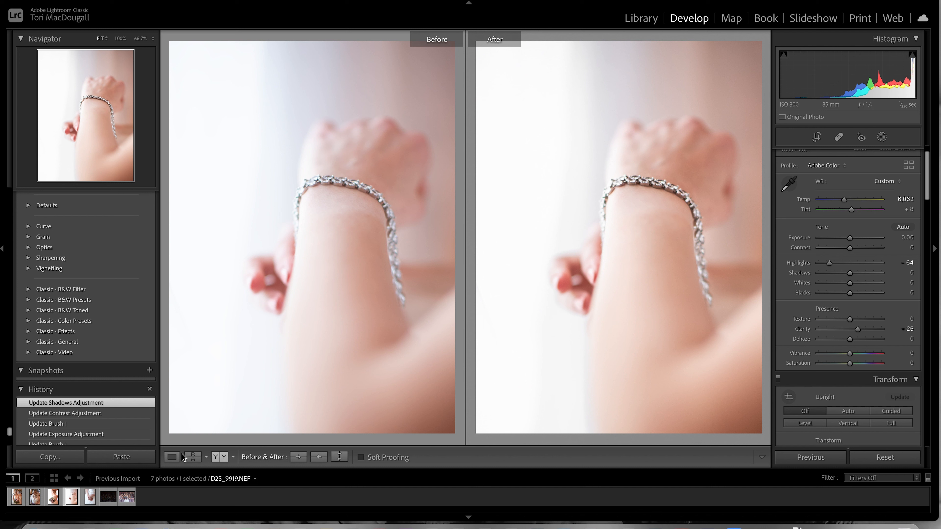
{"action": "left_click", "coordinate": [175, 458]}
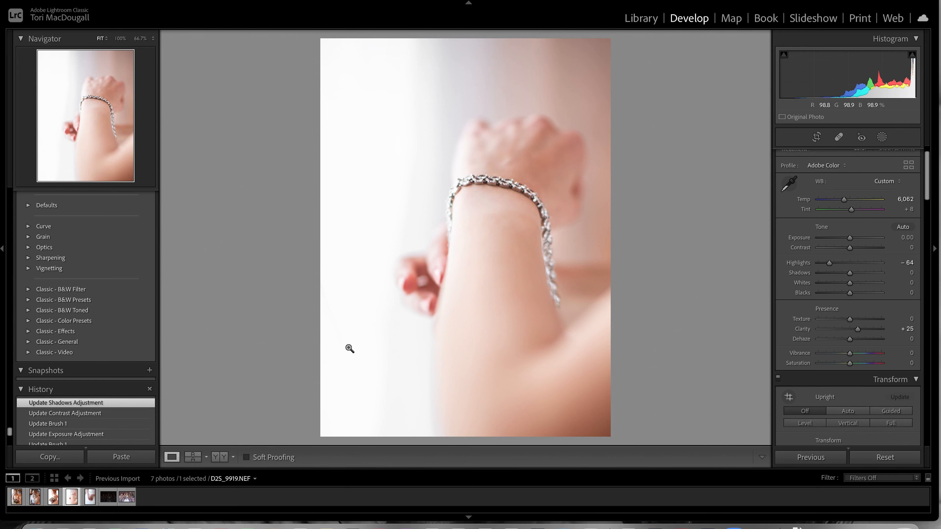
Open the next photo, D2S_9922.NEF, and set its Clarity to +25.
{"action": "key", "text": "Right"}
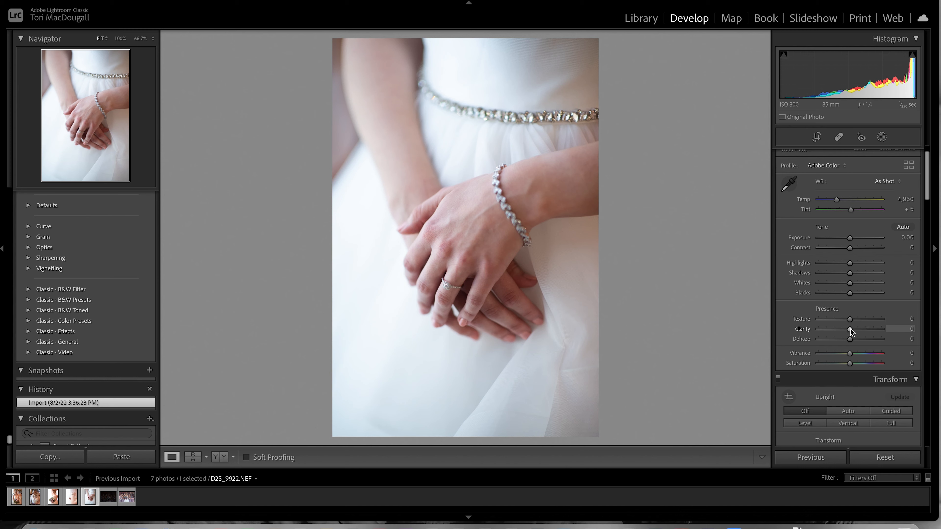
{"action": "left_click_drag", "start_coordinate": [850, 329], "coordinate": [858, 329]}
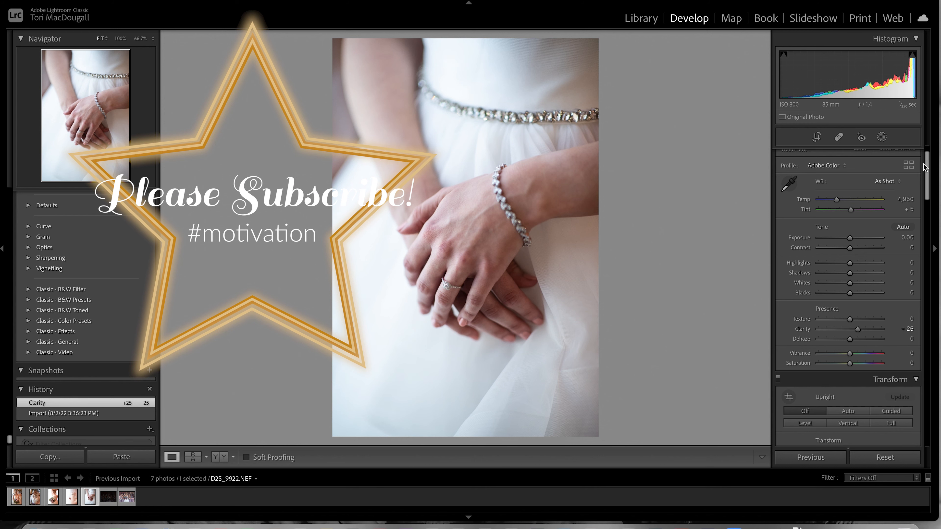
Set the blue colour range's saturation to −100 and its luminance to +38 on the folded-hands photo.
{"action": "left_click_drag", "start_coordinate": [925, 167], "coordinate": [929, 320]}
{"action": "left_click_drag", "start_coordinate": [854, 289], "coordinate": [818, 291]}
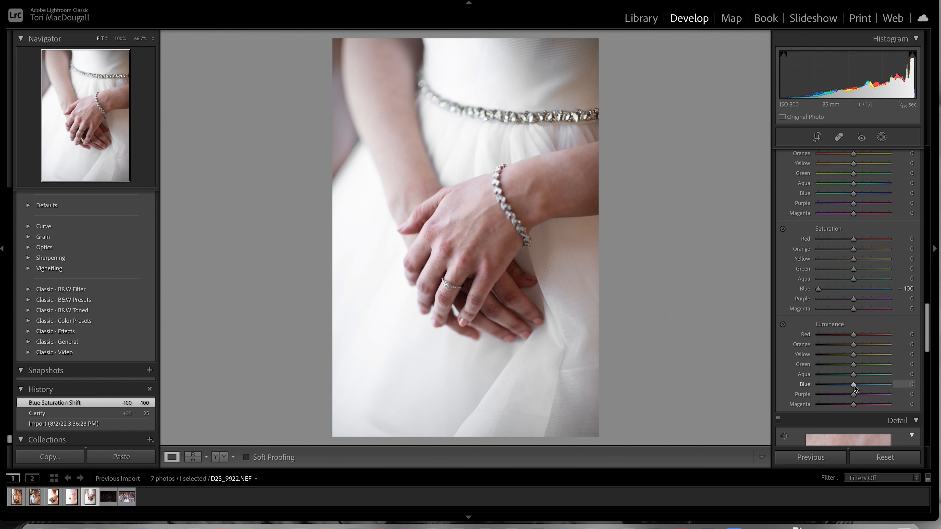
{"action": "left_click_drag", "start_coordinate": [853, 384], "coordinate": [868, 385]}
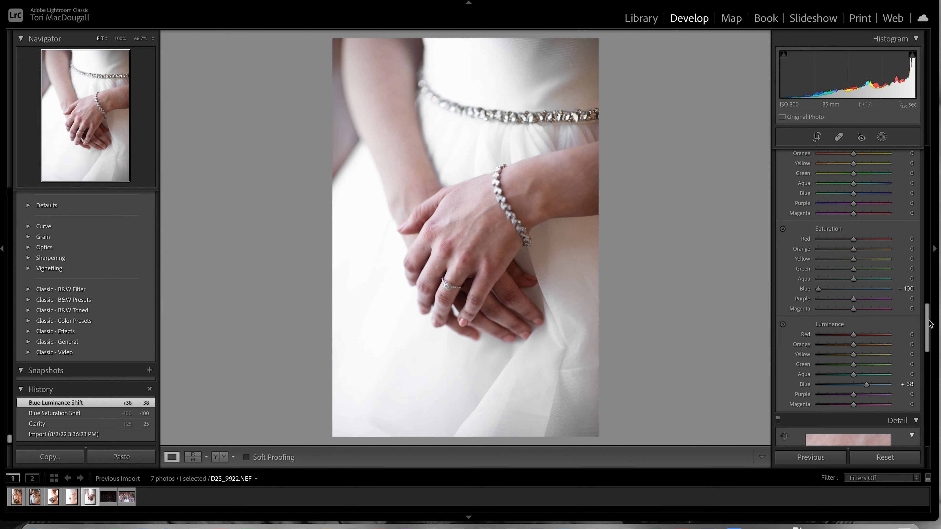
Set Whites to +27 and compare the folded-hands photo with its original side by side.
{"action": "left_click_drag", "start_coordinate": [929, 324], "coordinate": [938, 126]}
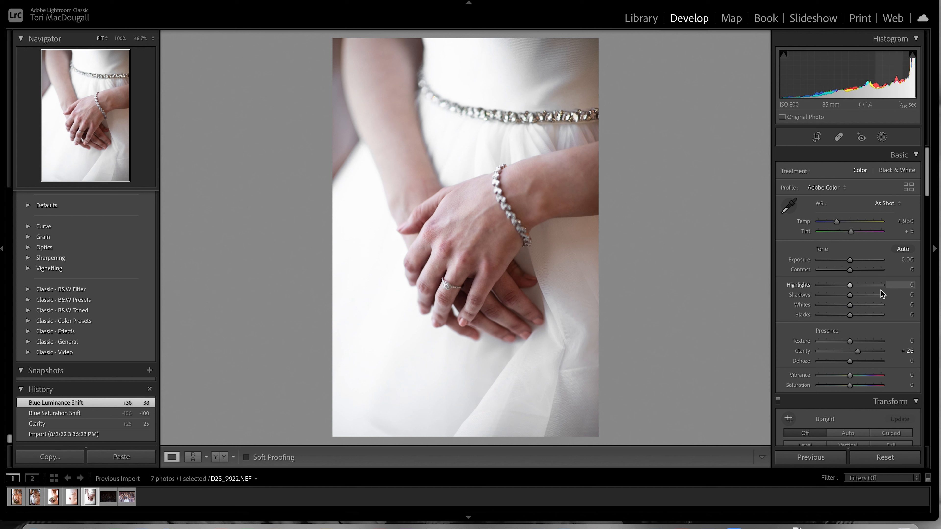
{"action": "mouse_move", "coordinate": [849, 305]}
{"action": "left_mouse_down"}
{"action": "mouse_move", "coordinate": [837, 304]}
{"action": "mouse_move", "coordinate": [859, 306]}
{"action": "left_mouse_up"}
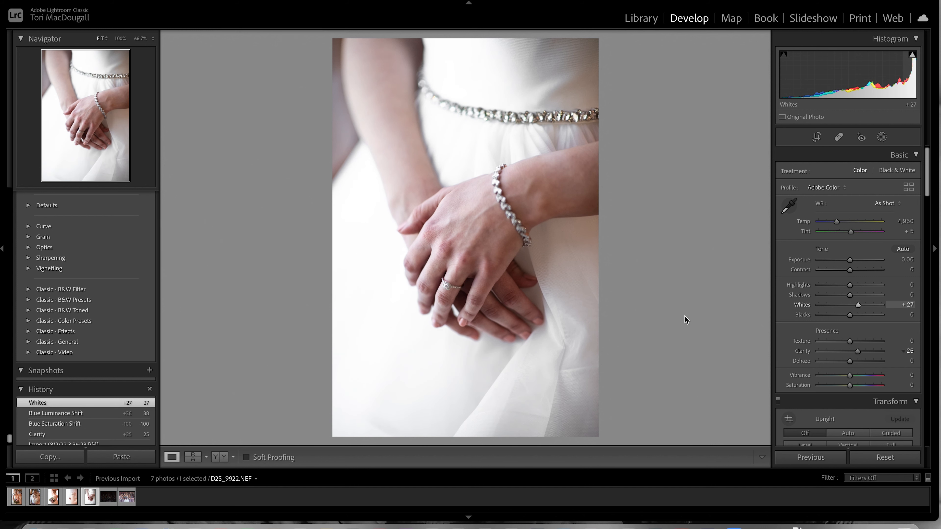
{"action": "left_click", "coordinate": [214, 457]}
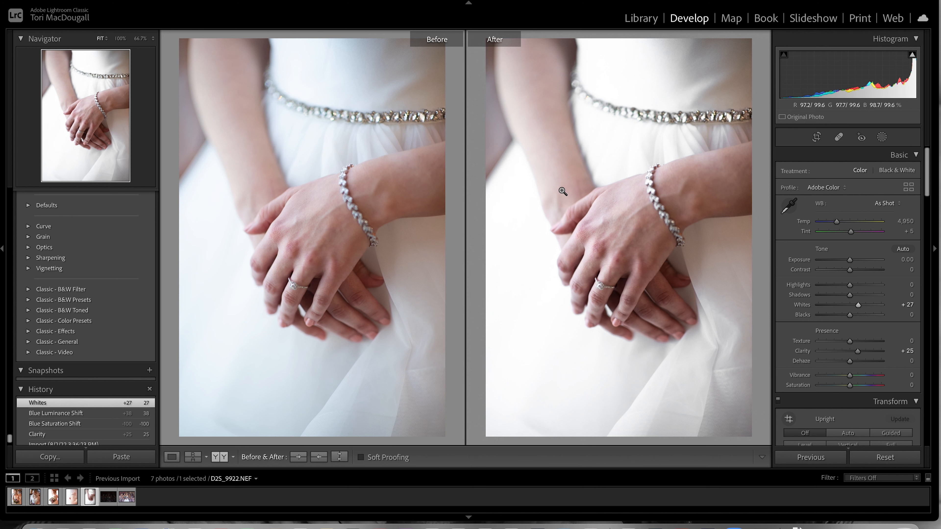
{"action": "left_click", "coordinate": [172, 457]}
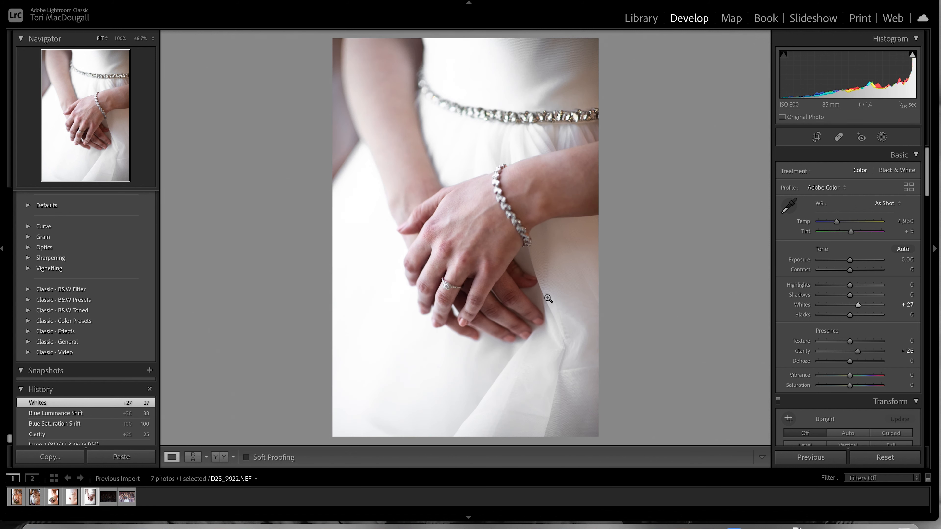
Add a radial gradient mask narrowed around the ring and set its Clarity to 22 and Texture to 25.
{"action": "left_click", "coordinate": [882, 138]}
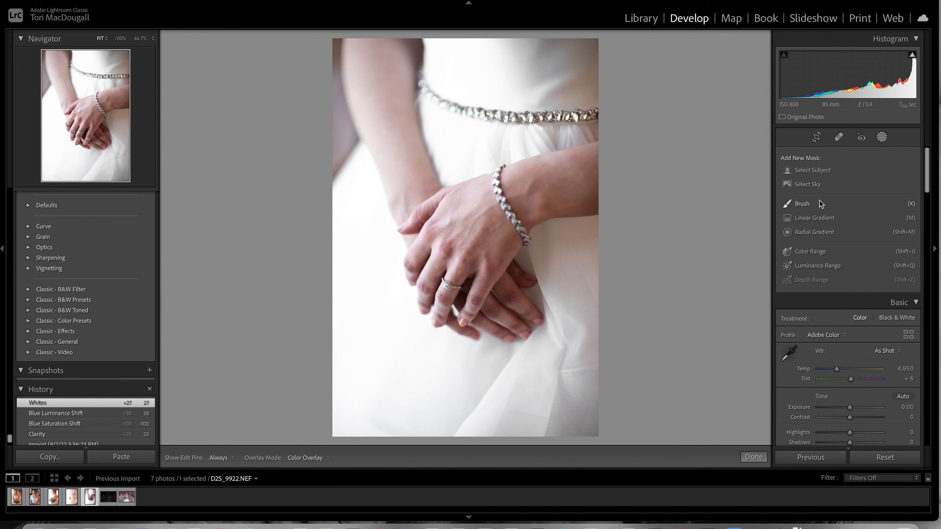
{"action": "left_click", "coordinate": [816, 233]}
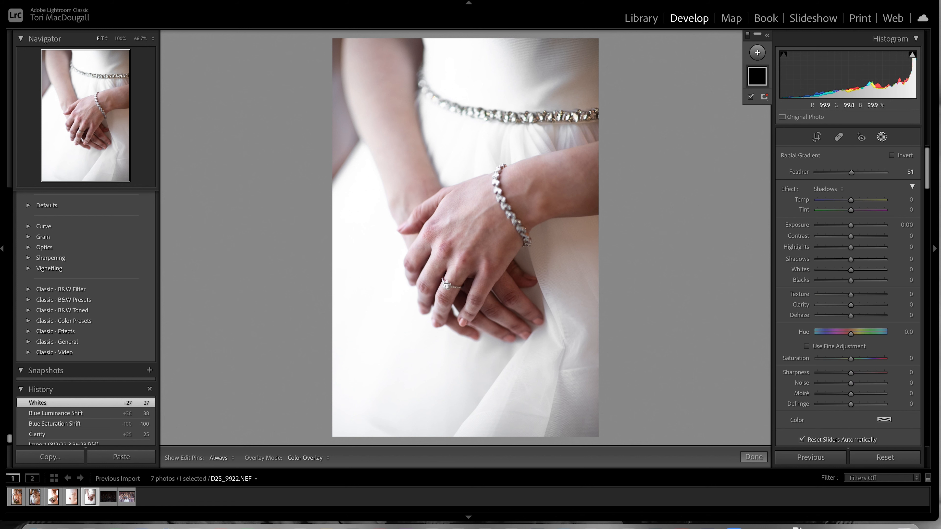
{"action": "left_click_drag", "start_coordinate": [447, 284], "coordinate": [519, 330]}
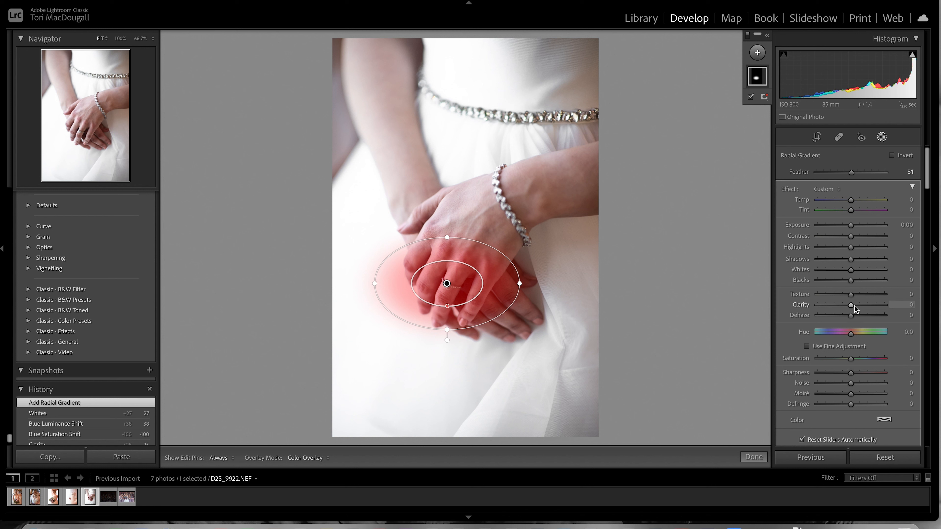
{"action": "left_click_drag", "start_coordinate": [851, 305], "coordinate": [860, 304]}
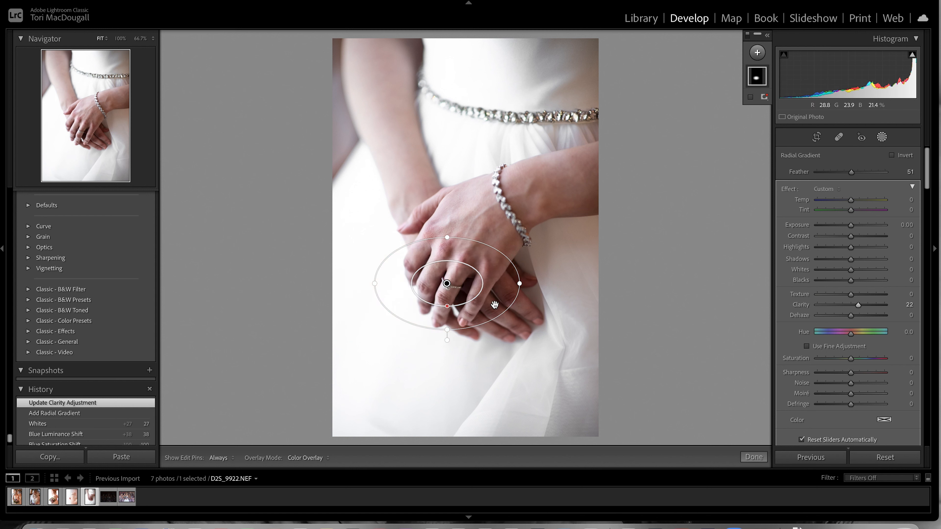
{"action": "left_click_drag", "start_coordinate": [517, 286], "coordinate": [469, 295]}
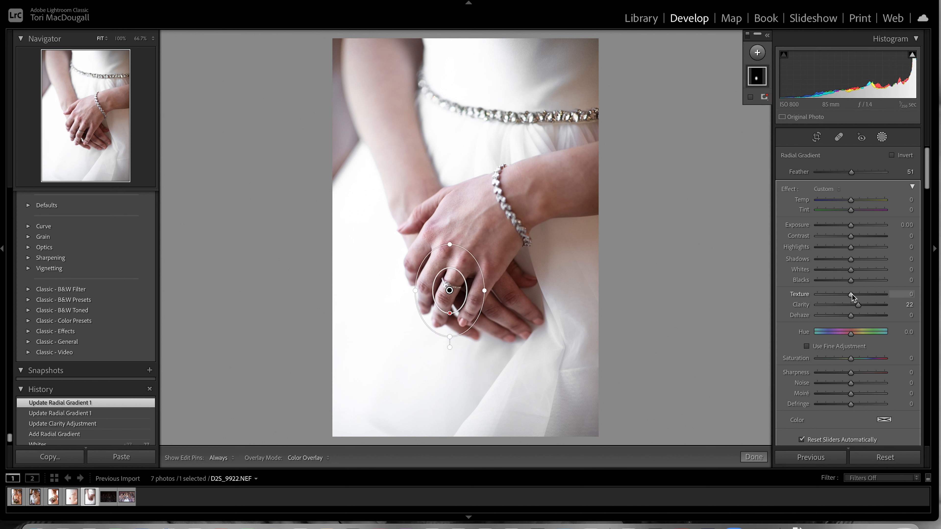
{"action": "left_click_drag", "start_coordinate": [851, 294], "coordinate": [860, 294]}
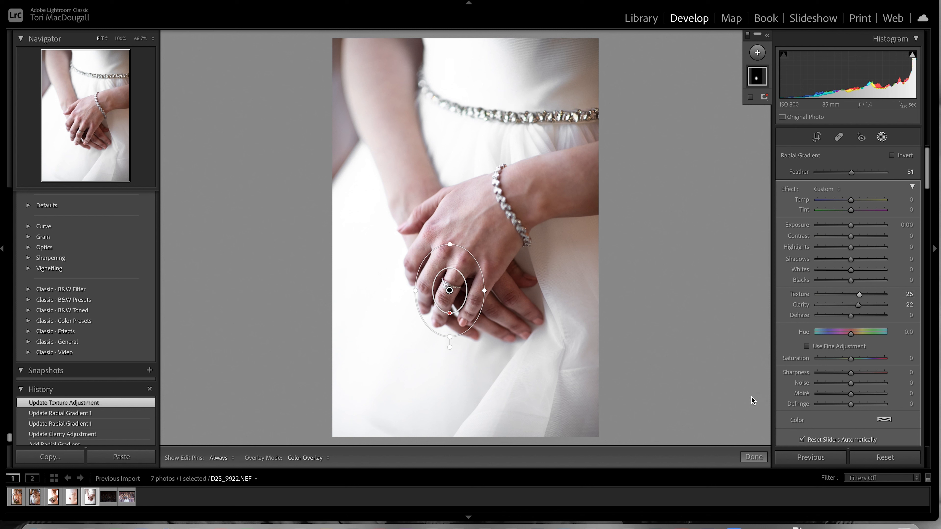
{"action": "left_click", "coordinate": [754, 458]}
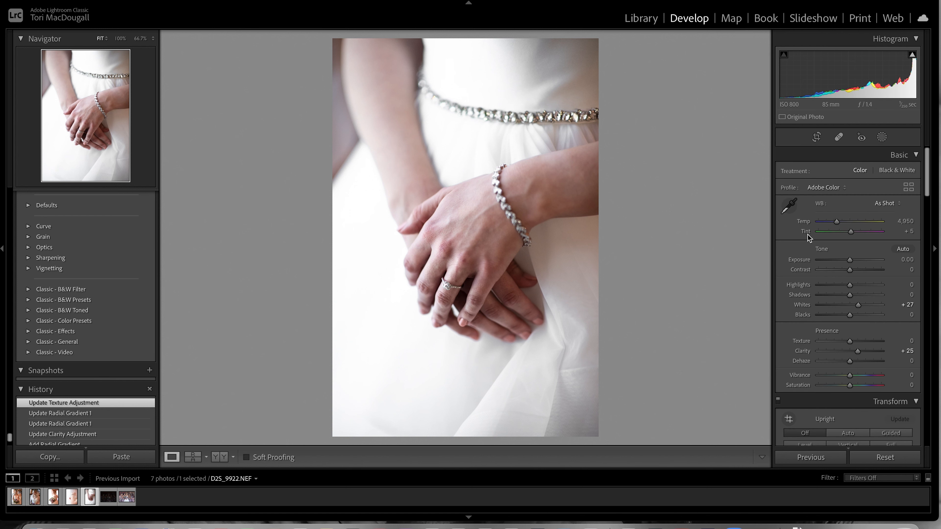
Crop the photo slightly tighter around the hands, trimming the image's lower and left edges.
{"action": "left_click", "coordinate": [816, 137]}
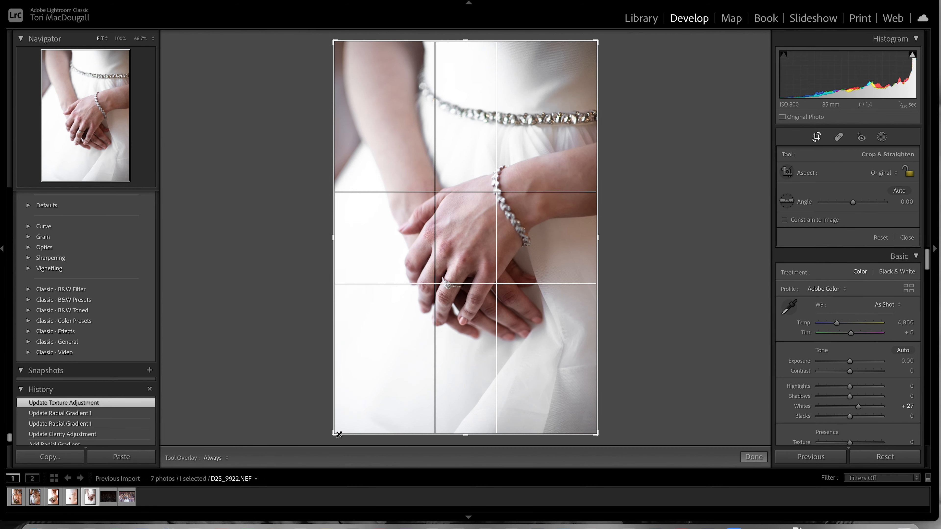
{"action": "left_click_drag", "start_coordinate": [338, 435], "coordinate": [342, 417]}
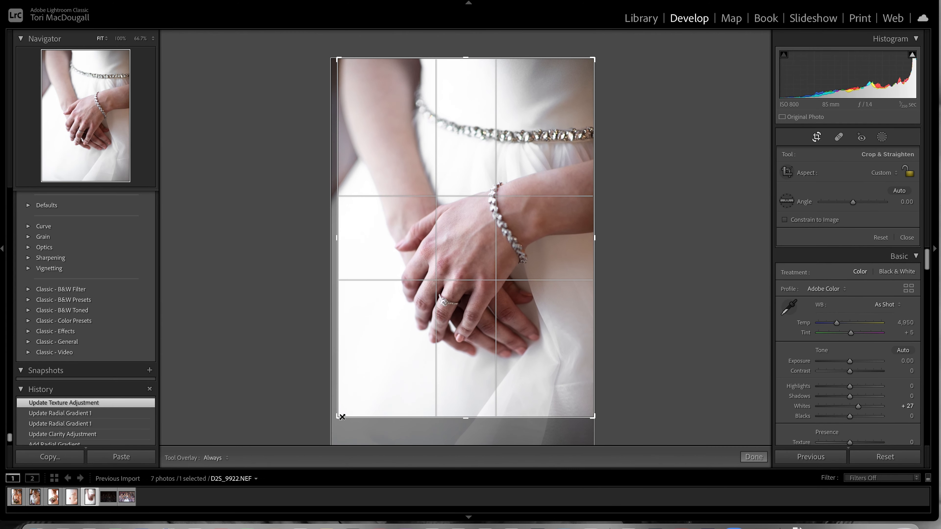
{"action": "left_click_drag", "start_coordinate": [466, 418], "coordinate": [466, 412]}
{"action": "left_click_drag", "start_coordinate": [474, 373], "coordinate": [475, 354]}
{"action": "key", "text": "Return"}
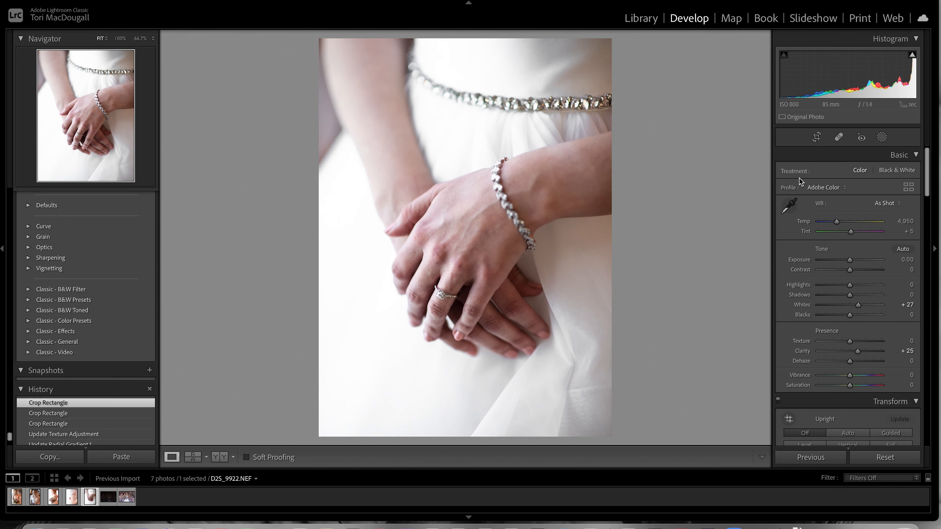
Reposition the photo within the crop to include more of the dress above the jewelled belt.
{"action": "left_click", "coordinate": [817, 137]}
{"action": "left_click_drag", "start_coordinate": [442, 266], "coordinate": [442, 281]}
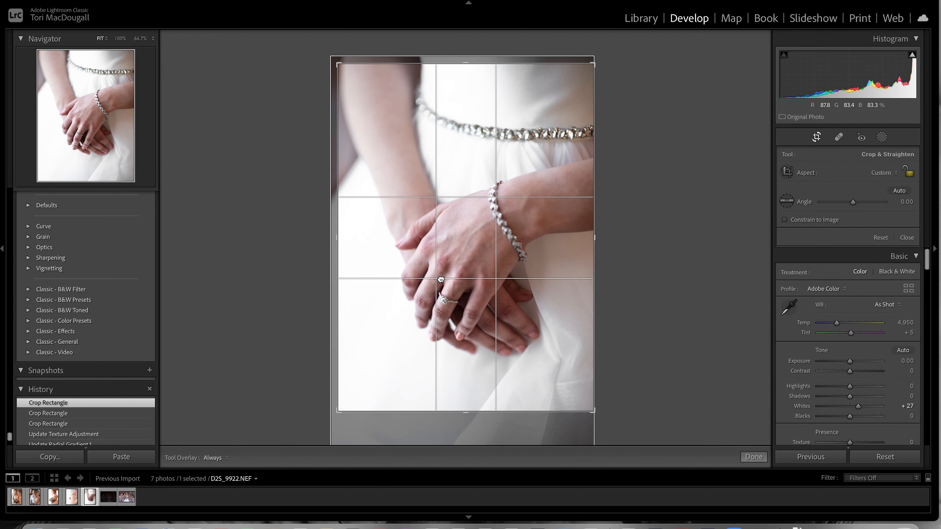
{"action": "key", "text": "Return"}
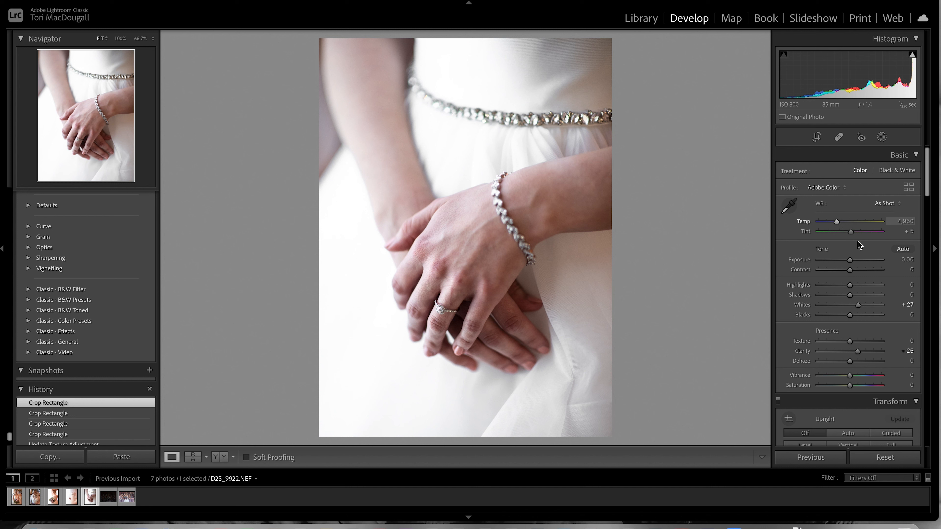
Paint a new brush mask at size 14.0 over the bodice and the skirt beside and below the hands, with Clarity −25 and Texture −16.
{"action": "left_click", "coordinate": [881, 137]}
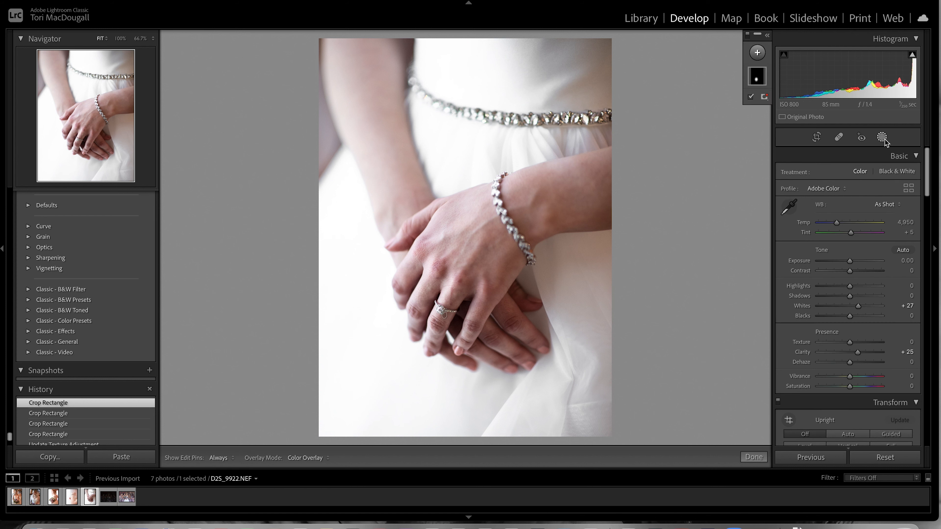
{"action": "left_click", "coordinate": [758, 53]}
{"action": "left_click", "coordinate": [766, 106]}
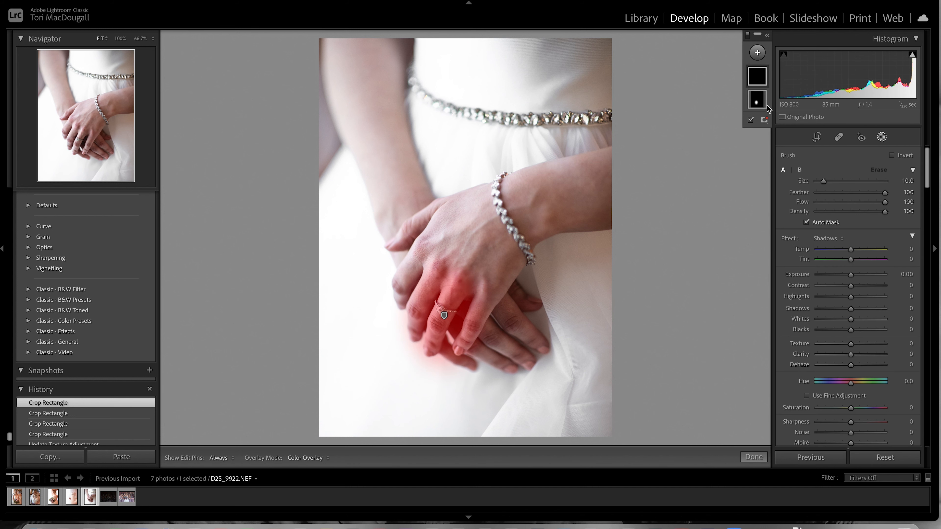
{"action": "mouse_move", "coordinate": [456, 59]}
{"action": "left_mouse_down"}
{"action": "mouse_move", "coordinate": [587, 63]}
{"action": "mouse_move", "coordinate": [462, 68]}
{"action": "mouse_move", "coordinate": [438, 58]}
{"action": "mouse_move", "coordinate": [543, 73]}
{"action": "mouse_move", "coordinate": [607, 65]}
{"action": "mouse_move", "coordinate": [497, 67]}
{"action": "mouse_move", "coordinate": [425, 44]}
{"action": "mouse_move", "coordinate": [463, 60]}
{"action": "left_mouse_up"}
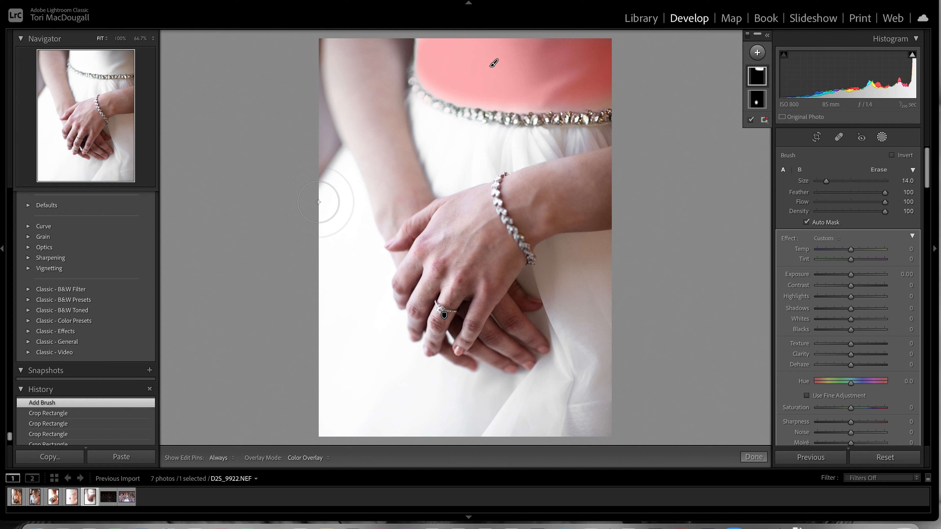
{"action": "key", "text": "h"}
{"action": "mouse_move", "coordinate": [325, 200]}
{"action": "left_mouse_down"}
{"action": "mouse_move", "coordinate": [349, 365]}
{"action": "mouse_move", "coordinate": [330, 236]}
{"action": "mouse_move", "coordinate": [336, 181]}
{"action": "mouse_move", "coordinate": [363, 296]}
{"action": "mouse_move", "coordinate": [388, 347]}
{"action": "mouse_move", "coordinate": [472, 395]}
{"action": "mouse_move", "coordinate": [345, 397]}
{"action": "mouse_move", "coordinate": [332, 417]}
{"action": "mouse_move", "coordinate": [444, 418]}
{"action": "mouse_move", "coordinate": [365, 426]}
{"action": "mouse_move", "coordinate": [322, 388]}
{"action": "mouse_move", "coordinate": [319, 326]}
{"action": "mouse_move", "coordinate": [400, 396]}
{"action": "mouse_move", "coordinate": [541, 431]}
{"action": "mouse_move", "coordinate": [508, 431]}
{"action": "mouse_move", "coordinate": [497, 412]}
{"action": "mouse_move", "coordinate": [533, 403]}
{"action": "mouse_move", "coordinate": [419, 392]}
{"action": "left_mouse_up"}
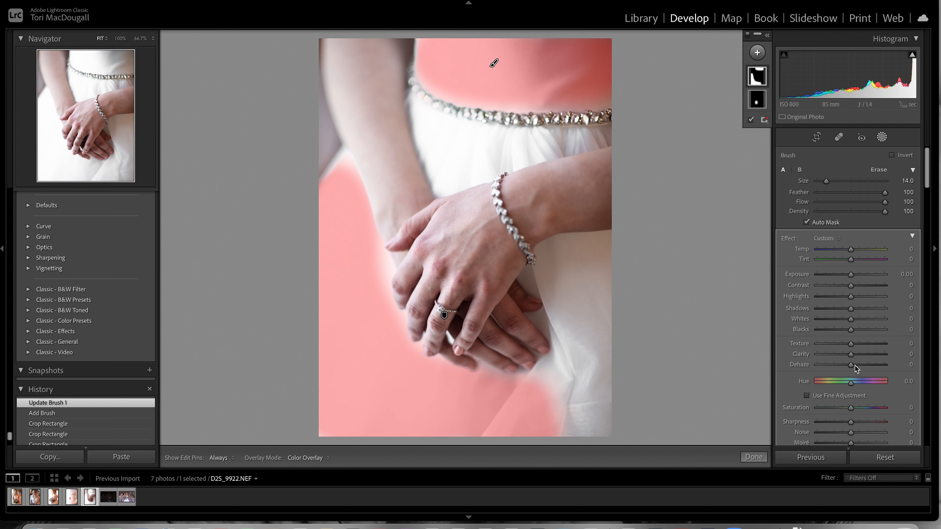
{"action": "left_click_drag", "start_coordinate": [849, 355], "coordinate": [841, 355]}
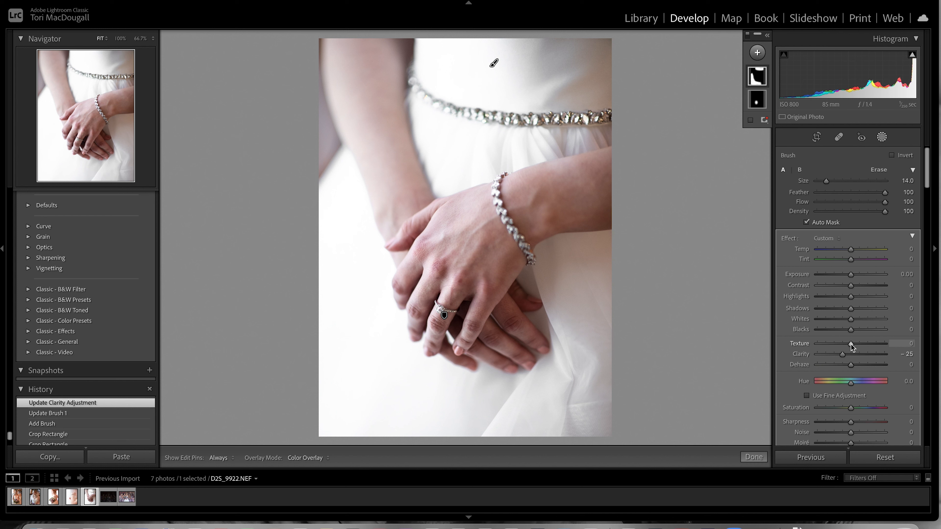
{"action": "left_click_drag", "start_coordinate": [850, 343], "coordinate": [845, 345]}
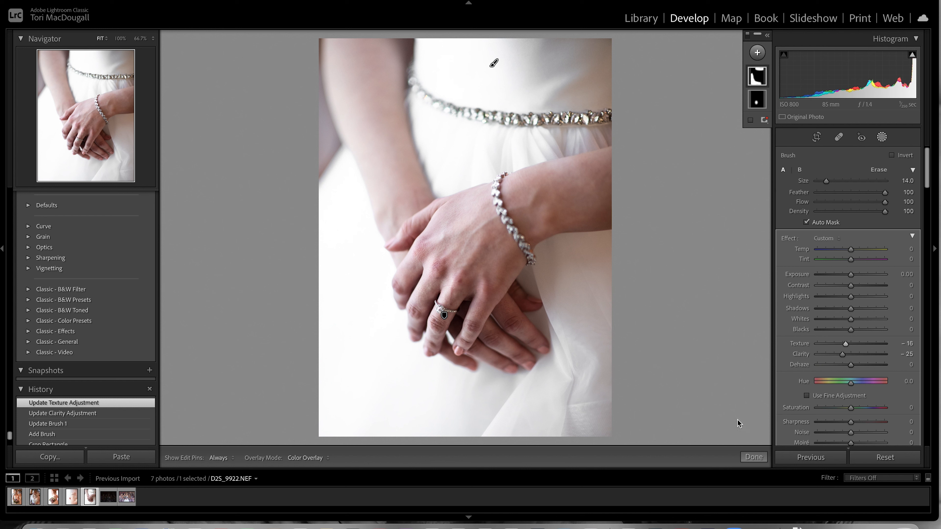
{"action": "left_click", "coordinate": [755, 457]}
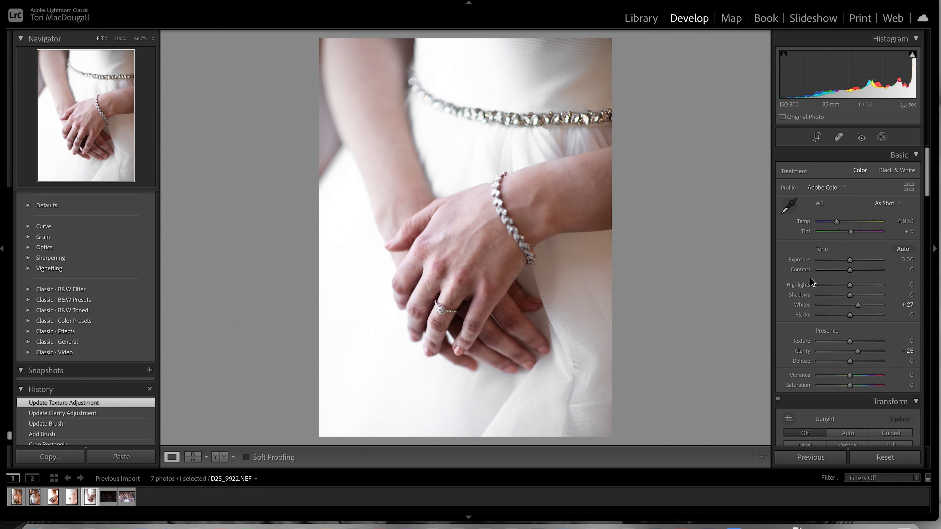
{"action": "left_click", "coordinate": [882, 137]}
{"action": "left_click", "coordinate": [757, 52]}
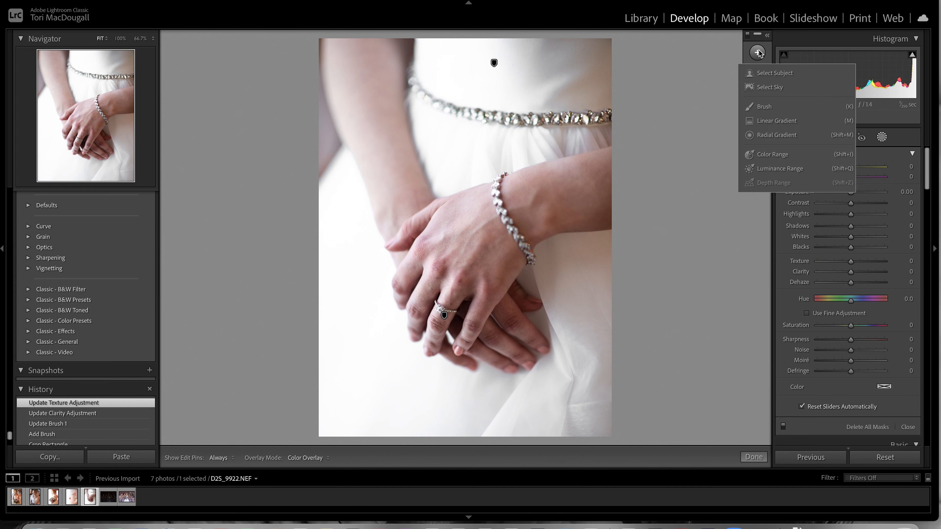
{"action": "left_click", "coordinate": [764, 107]}
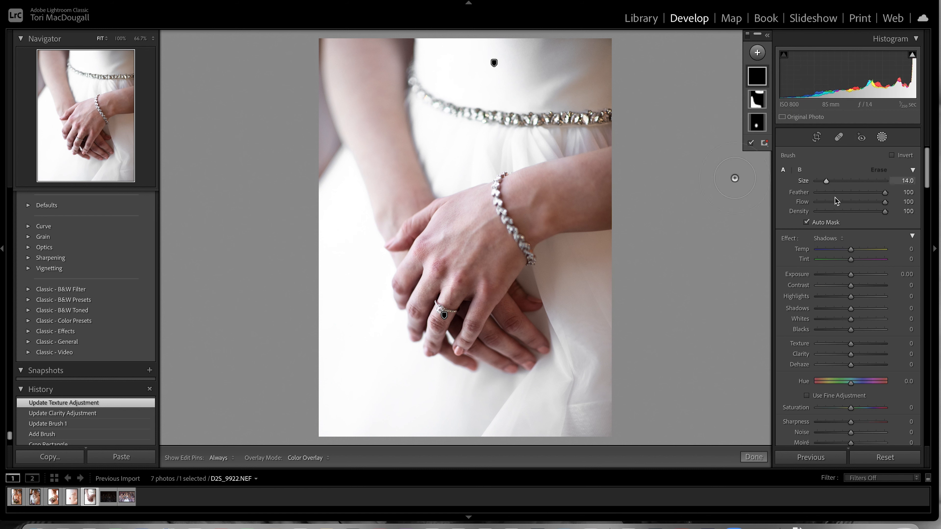
{"action": "left_click", "coordinate": [834, 240]}
{"action": "scroll", "coordinate": [848, 326], "scroll_direction": "down", "scroll_amount": 5}
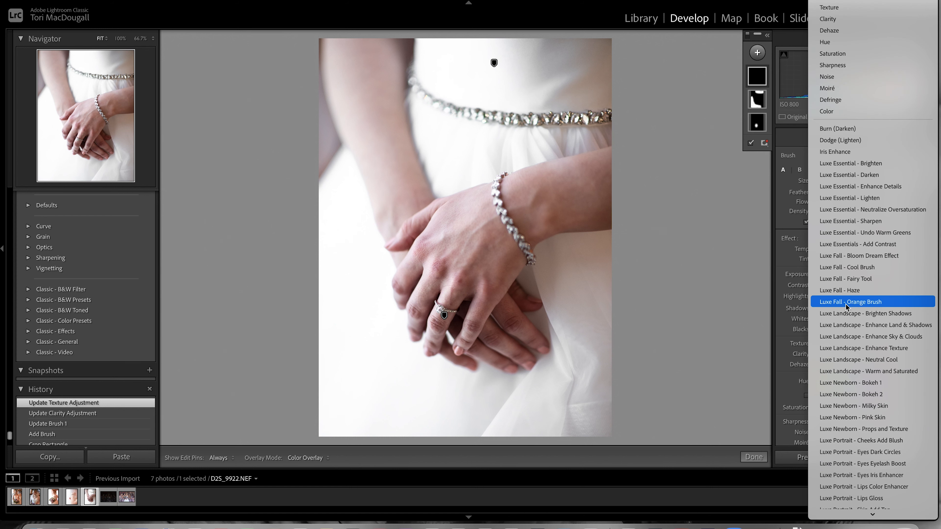
{"action": "scroll", "coordinate": [849, 340], "scroll_direction": "down", "scroll_amount": 4}
{"action": "left_click", "coordinate": [848, 475]}
{"action": "left_click", "coordinate": [842, 241]}
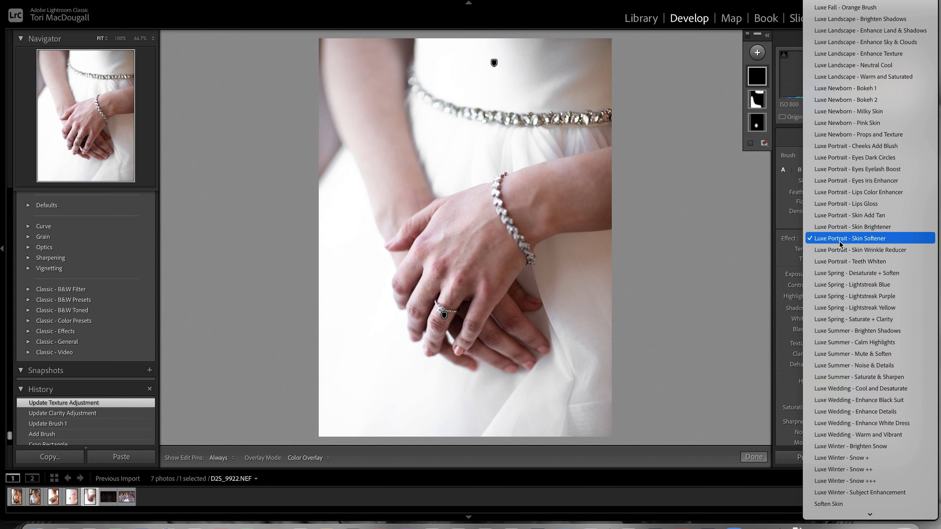
{"action": "left_click", "coordinate": [735, 253]}
{"action": "key", "text": "bracketleft"}
{"action": "key", "text": "bracketleft"}
{"action": "key", "text": "bracketleft"}
{"action": "key", "text": "bracketleft"}
{"action": "key", "text": "bracketleft"}
{"action": "key", "text": "bracketleft"}
{"action": "key", "text": "bracketleft"}
{"action": "key", "text": "bracketleft"}
{"action": "mouse_move", "coordinate": [500, 194]}
{"action": "left_mouse_down"}
{"action": "mouse_move", "coordinate": [526, 237]}
{"action": "mouse_move", "coordinate": [502, 203]}
{"action": "left_mouse_up"}
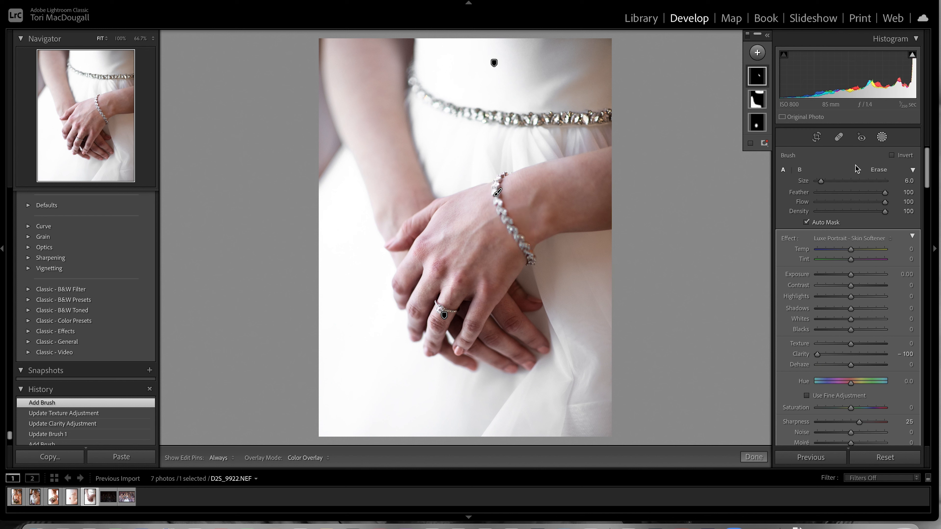
{"action": "left_click", "coordinate": [878, 170]}
{"action": "mouse_move", "coordinate": [498, 202]}
{"action": "left_mouse_down"}
{"action": "mouse_move", "coordinate": [501, 219]}
{"action": "mouse_move", "coordinate": [498, 200]}
{"action": "left_mouse_up"}
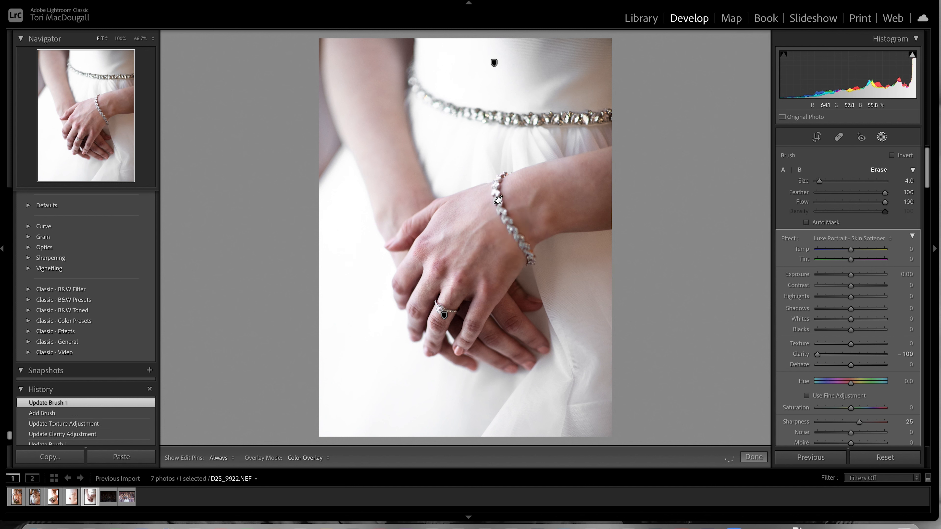
{"action": "key", "text": "Delete"}
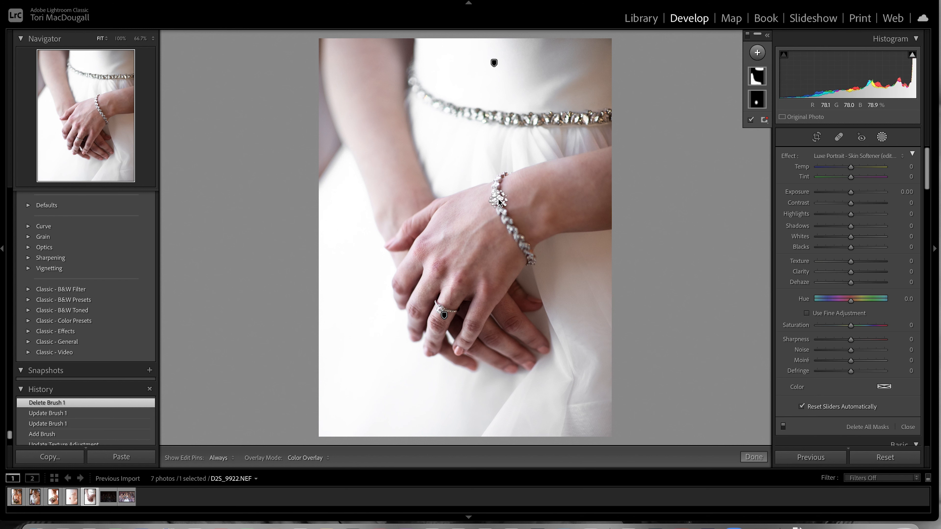
Add a new brush mask and paint it at size 7.0 over the back of the upper hand.
{"action": "left_click", "coordinate": [758, 53]}
{"action": "left_click", "coordinate": [772, 105]}
{"action": "key", "text": "bracketright"}
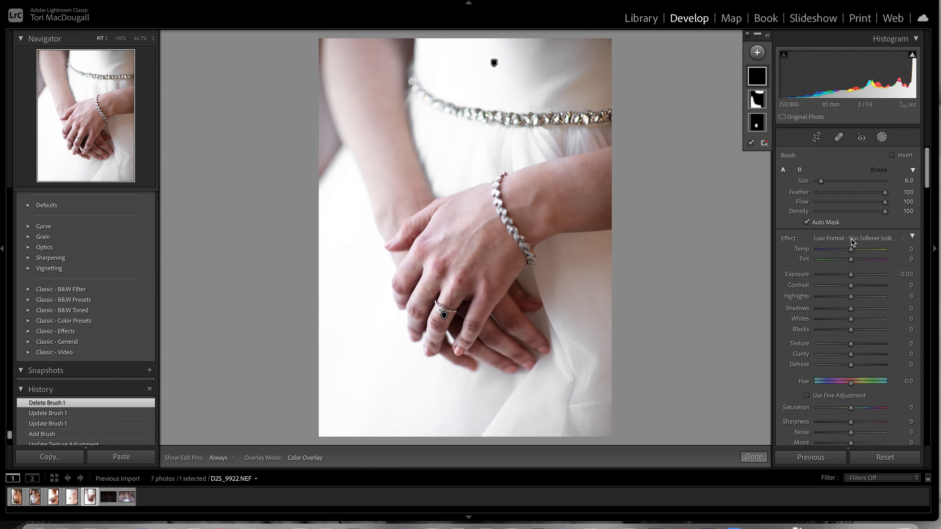
{"action": "key", "text": "h"}
{"action": "mouse_move", "coordinate": [463, 209]}
{"action": "left_mouse_down"}
{"action": "mouse_move", "coordinate": [439, 245]}
{"action": "mouse_move", "coordinate": [477, 206]}
{"action": "mouse_move", "coordinate": [435, 231]}
{"action": "mouse_move", "coordinate": [431, 258]}
{"action": "mouse_move", "coordinate": [464, 235]}
{"action": "left_mouse_up"}
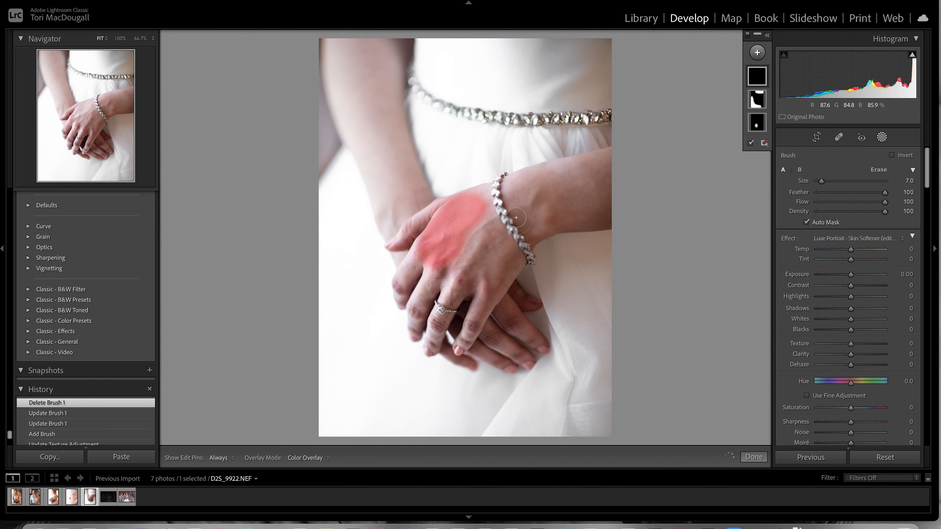
Apply the Luxe Portrait - Skin Softener effect to the hand mask and set its Amount to 70.
{"action": "left_click", "coordinate": [912, 236]}
{"action": "left_click", "coordinate": [909, 237]}
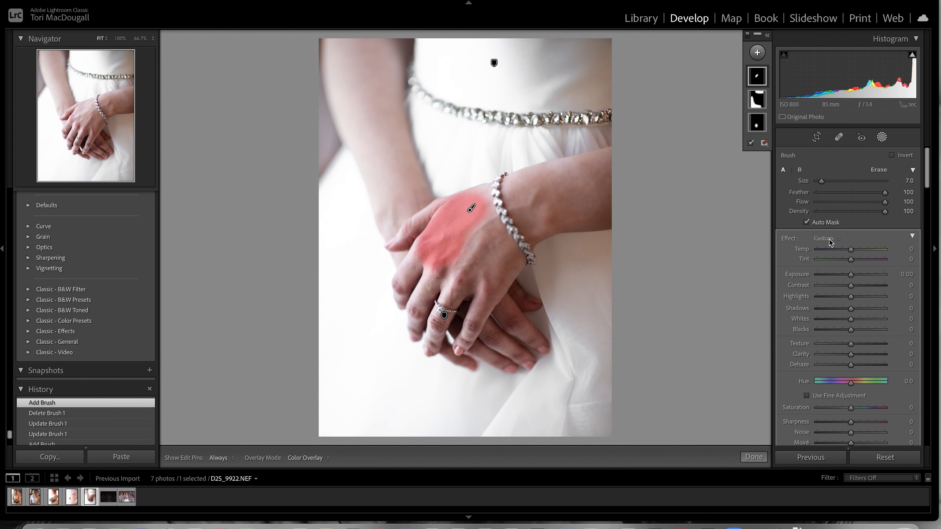
{"action": "left_click", "coordinate": [826, 239]}
{"action": "scroll", "coordinate": [873, 312], "scroll_direction": "down", "scroll_amount": 3}
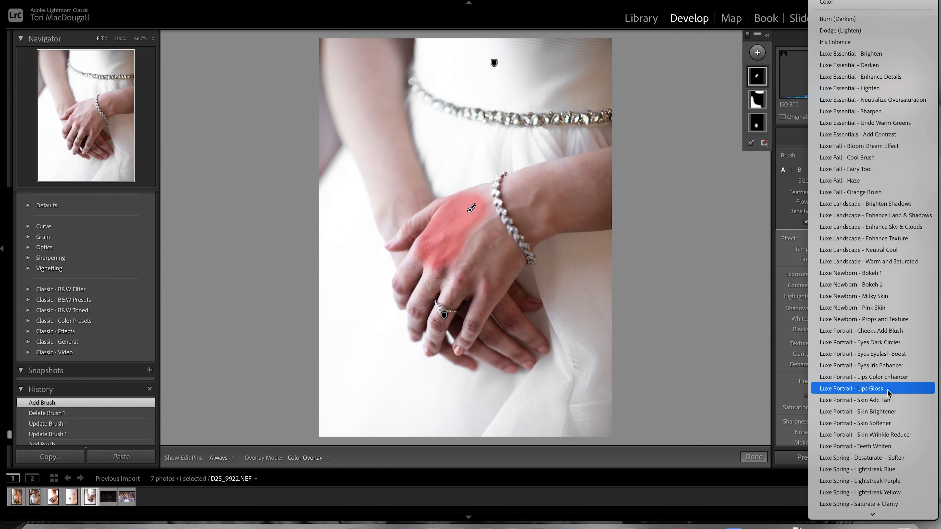
{"action": "left_click", "coordinate": [884, 422]}
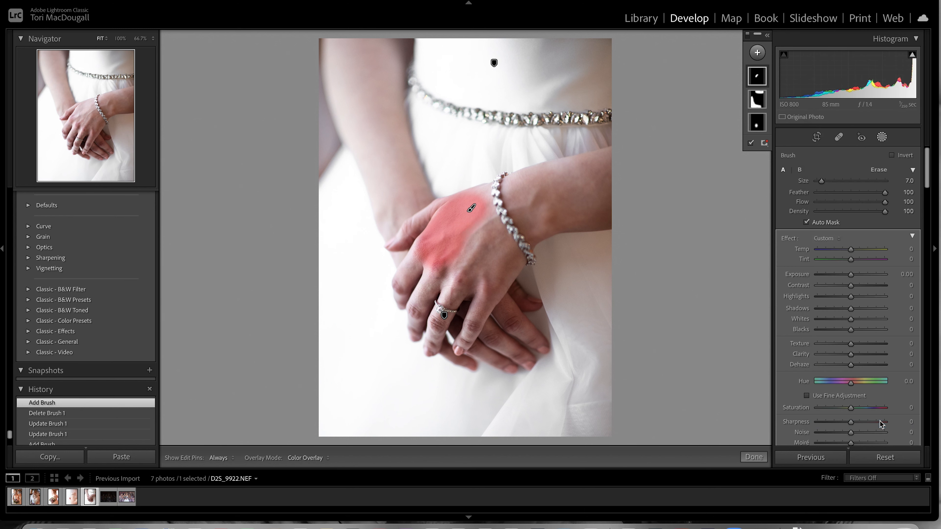
{"action": "left_click", "coordinate": [911, 237]}
{"action": "left_click", "coordinate": [865, 251]}
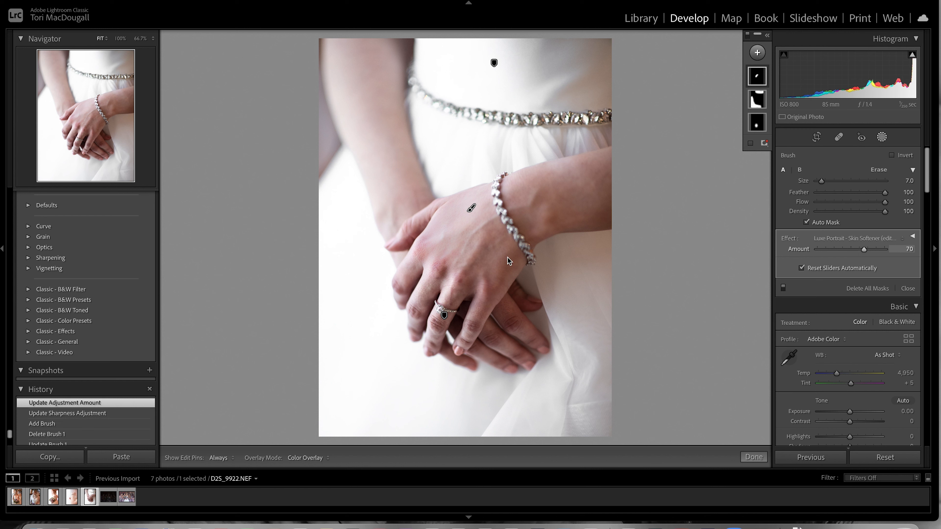
Extend the skin-softening mask across the hand and both forearms, enlarging the brush up to size 11.0.
{"action": "key", "text": "h"}
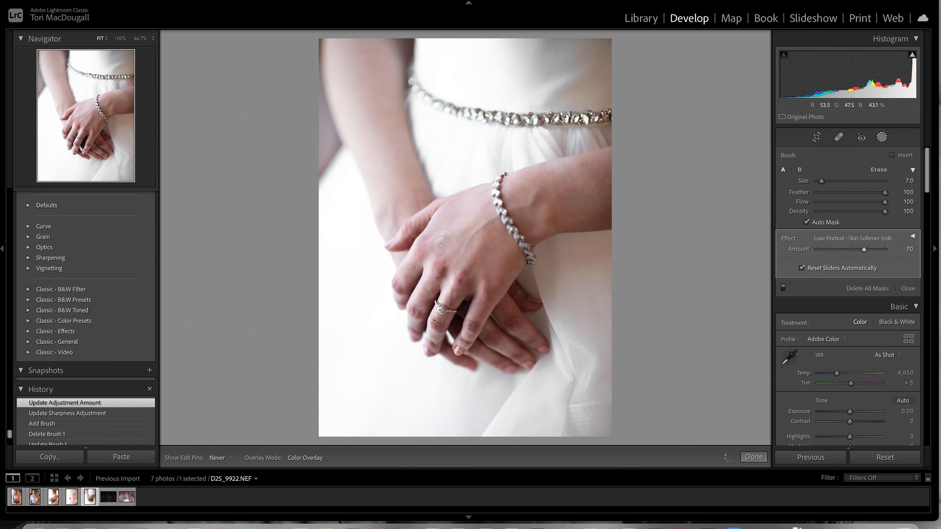
{"action": "left_click_drag", "start_coordinate": [465, 224], "coordinate": [479, 216]}
{"action": "key", "text": "bracketright"}
{"action": "mouse_move", "coordinate": [600, 181]}
{"action": "left_mouse_down"}
{"action": "mouse_move", "coordinate": [571, 184]}
{"action": "mouse_move", "coordinate": [570, 201]}
{"action": "mouse_move", "coordinate": [573, 211]}
{"action": "mouse_move", "coordinate": [595, 212]}
{"action": "mouse_move", "coordinate": [539, 217]}
{"action": "mouse_move", "coordinate": [529, 195]}
{"action": "left_mouse_up"}
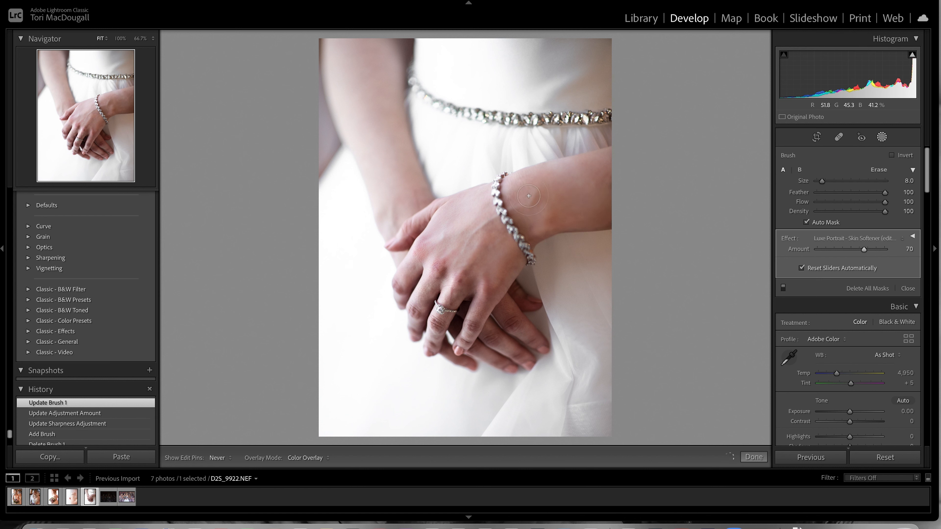
{"action": "mouse_move", "coordinate": [618, 176]}
{"action": "left_mouse_down"}
{"action": "mouse_move", "coordinate": [537, 236]}
{"action": "mouse_move", "coordinate": [626, 220]}
{"action": "mouse_move", "coordinate": [537, 282]}
{"action": "left_mouse_up"}
{"action": "key", "text": "bracketright"}
{"action": "key", "text": "bracketright"}
{"action": "key", "text": "bracketright"}
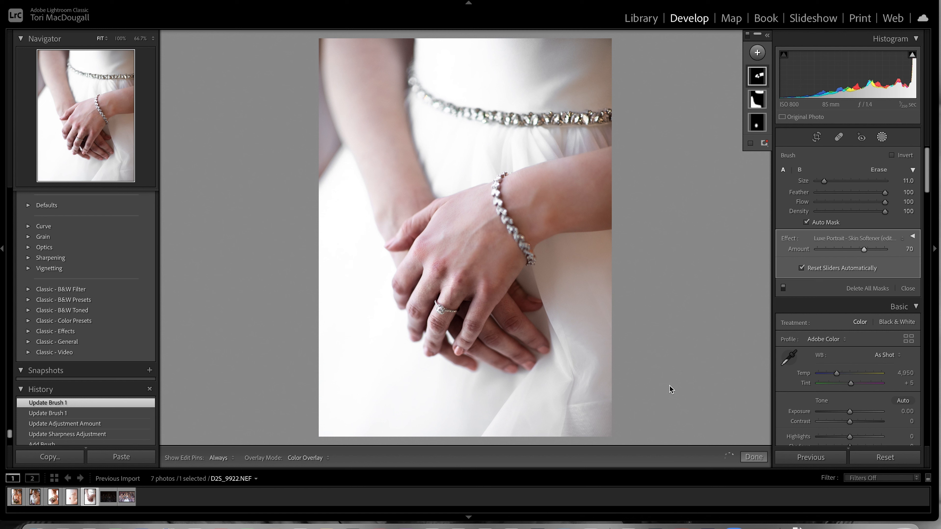
Paint the skin-softening mask over the knuckles and fingers at brush size 4.0 and finish masking.
{"action": "key", "text": "bracketleft"}
{"action": "key", "text": "bracketleft"}
{"action": "key", "text": "bracketleft"}
{"action": "key", "text": "bracketleft"}
{"action": "key", "text": "bracketleft"}
{"action": "key", "text": "bracketleft"}
{"action": "key", "text": "bracketleft"}
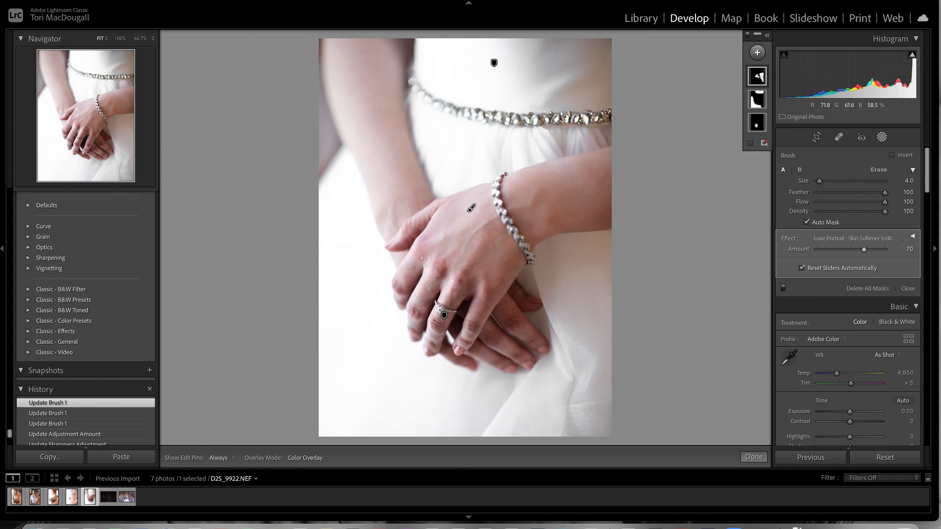
{"action": "key", "text": "h"}
{"action": "key", "text": "h"}
{"action": "key", "text": "h"}
{"action": "key", "text": "h"}
{"action": "key", "text": "h"}
{"action": "key", "text": "h"}
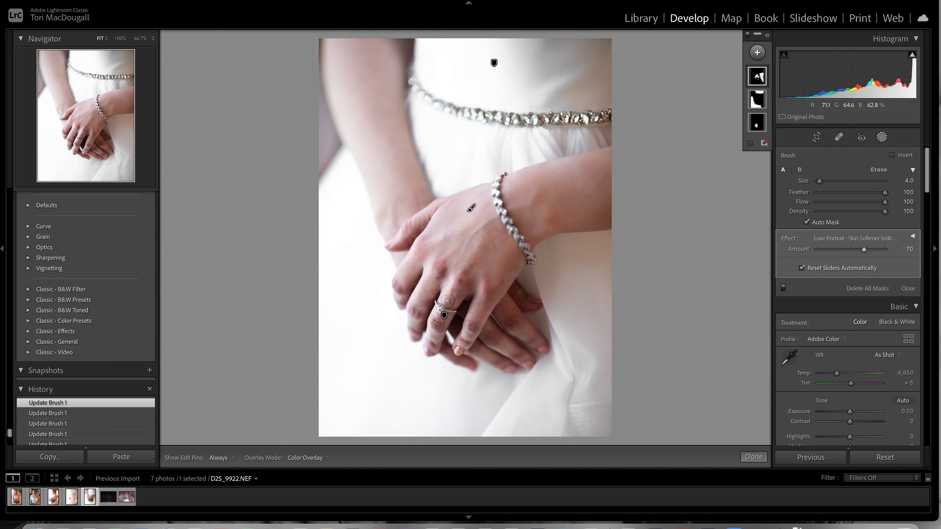
{"action": "key", "text": "h"}
{"action": "key", "text": "h"}
{"action": "key", "text": "h"}
{"action": "key", "text": "h"}
{"action": "key", "text": "h"}
{"action": "key", "text": "h"}
{"action": "key", "text": "h"}
{"action": "key", "text": "h"}
{"action": "key", "text": "h"}
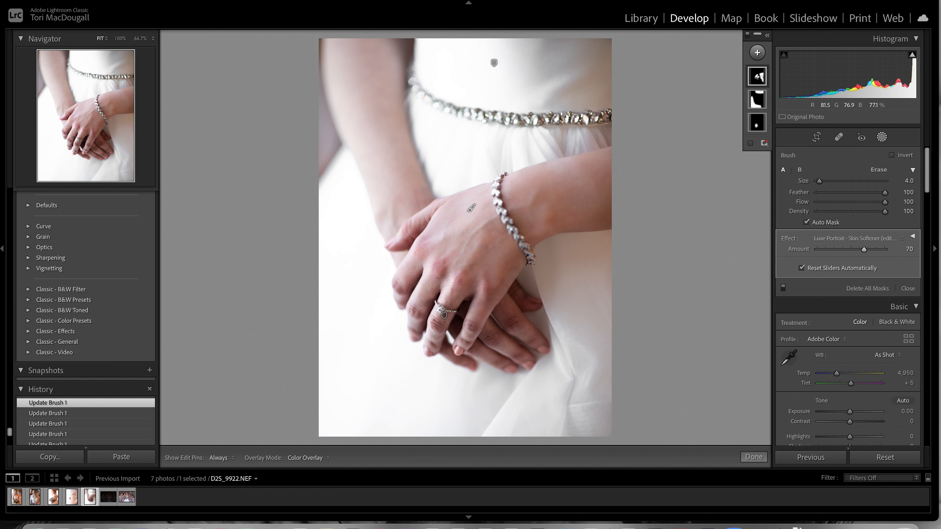
{"action": "key", "text": "h"}
{"action": "key", "text": "h"}
{"action": "key", "text": "h"}
{"action": "left_click", "coordinate": [754, 457]}
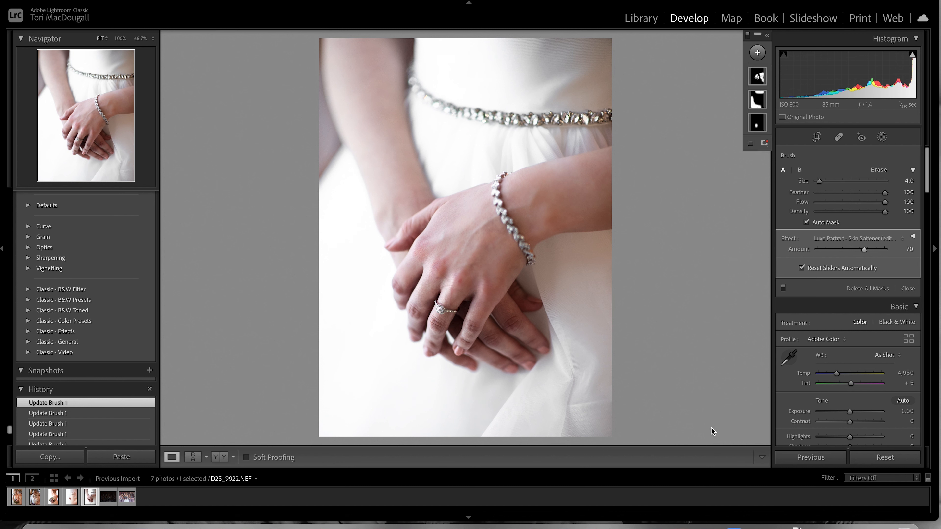
Clone out the red blemish above the ring finger with a size 64 spot, then return to the full photo view.
{"action": "left_click", "coordinate": [466, 282]}
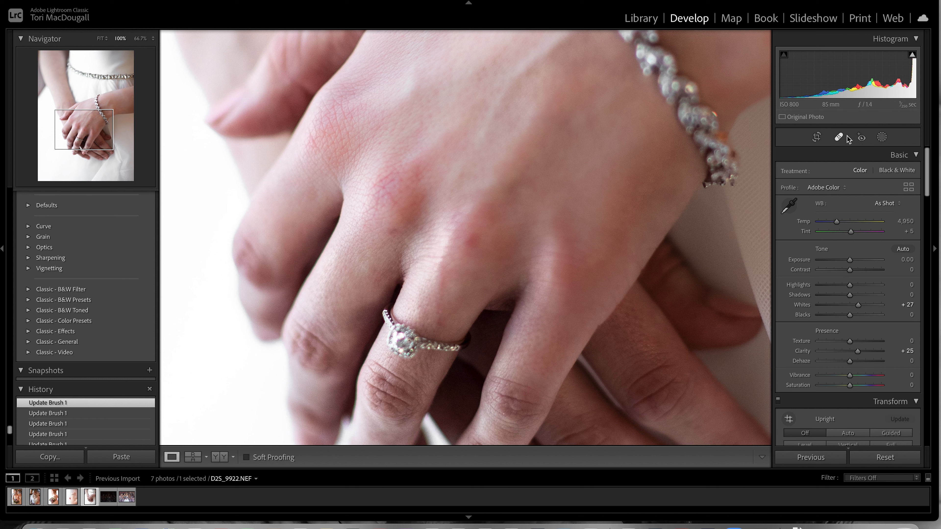
{"action": "left_click", "coordinate": [839, 138]}
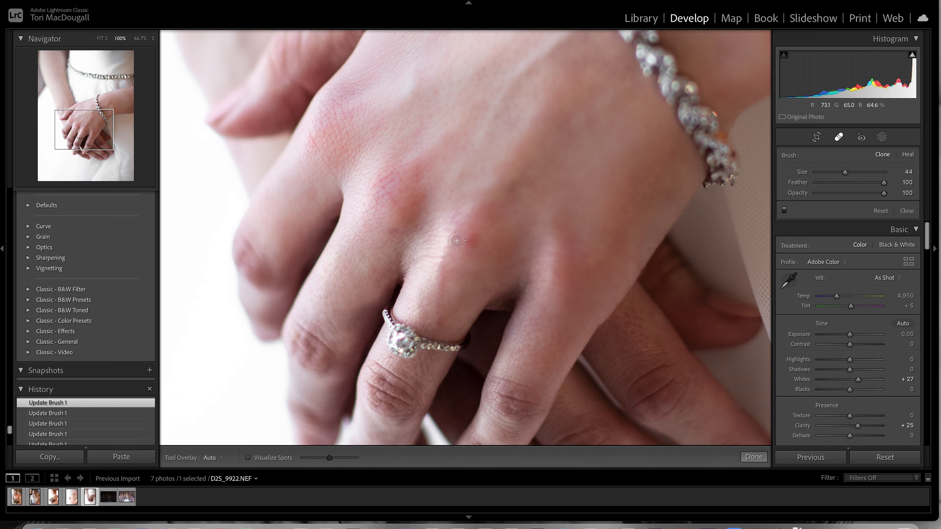
{"action": "key", "text": "]"}
{"action": "key", "text": "]"}
{"action": "key", "text": "]"}
{"action": "key", "text": "]"}
{"action": "left_click", "coordinate": [473, 242]}
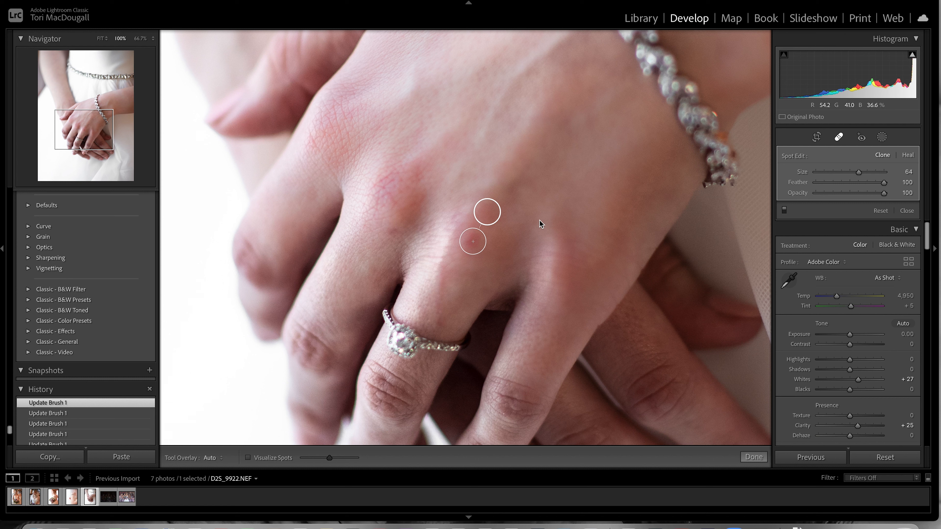
{"action": "left_click", "coordinate": [540, 220]}
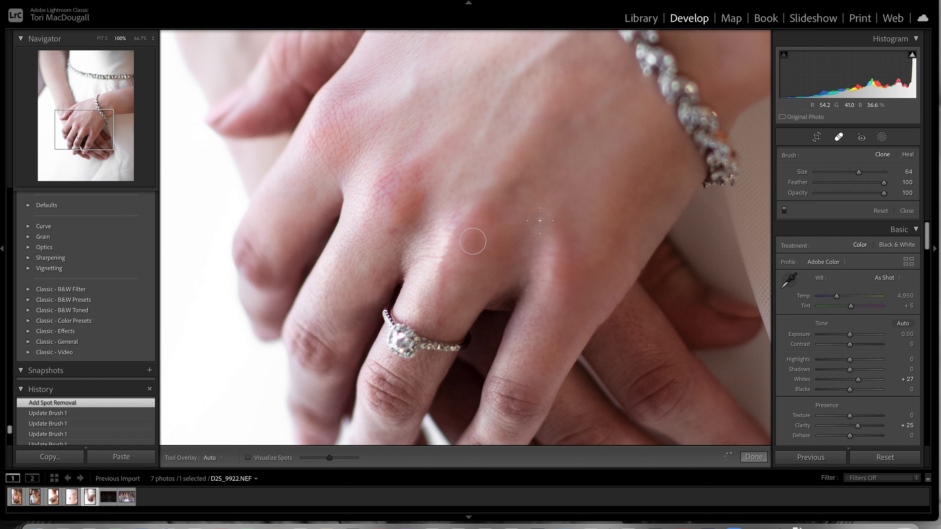
{"action": "left_click", "coordinate": [753, 457]}
{"action": "left_click", "coordinate": [645, 330]}
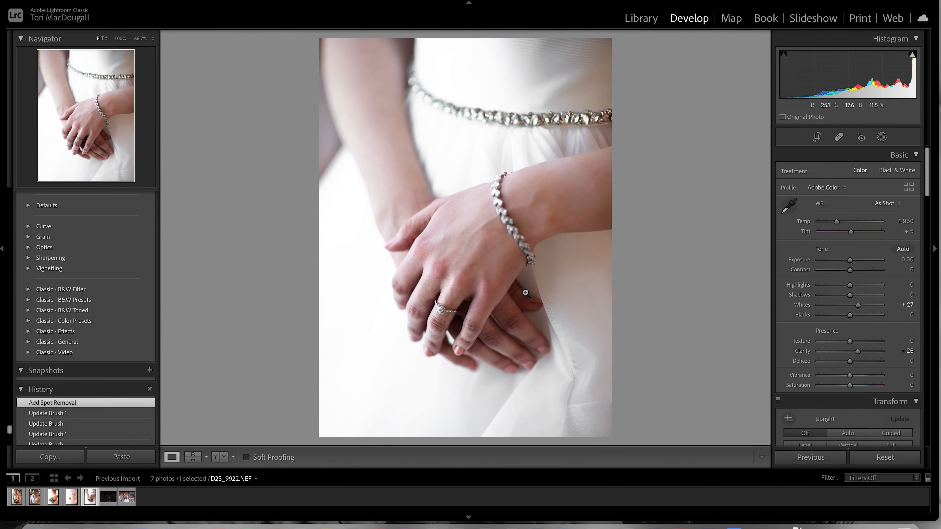
Paint a new brush mask at size 7.0 along the jewelled belt and set its Clarity to 35.
{"action": "left_click", "coordinate": [881, 137]}
{"action": "left_click", "coordinate": [757, 52]}
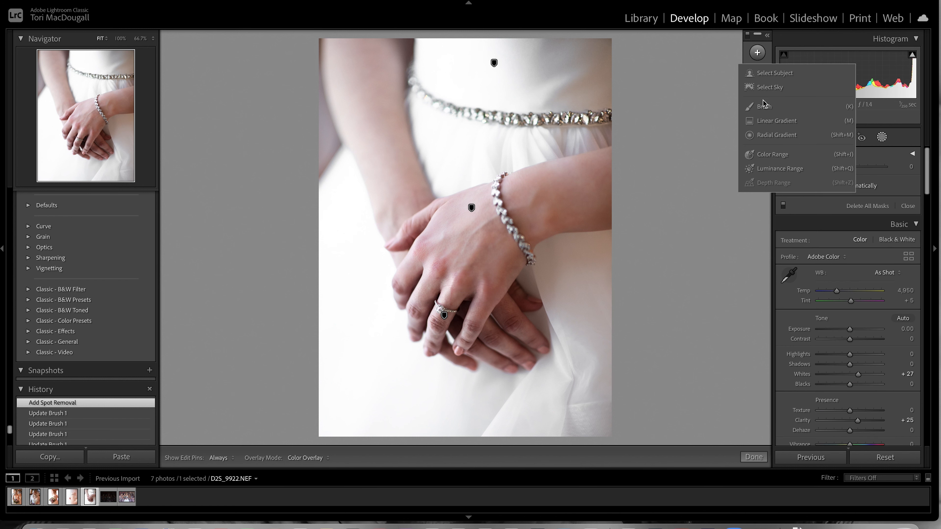
{"action": "left_click", "coordinate": [782, 73]}
{"action": "scroll", "coordinate": [607, 120], "scroll_direction": "up", "scroll_amount": 3}
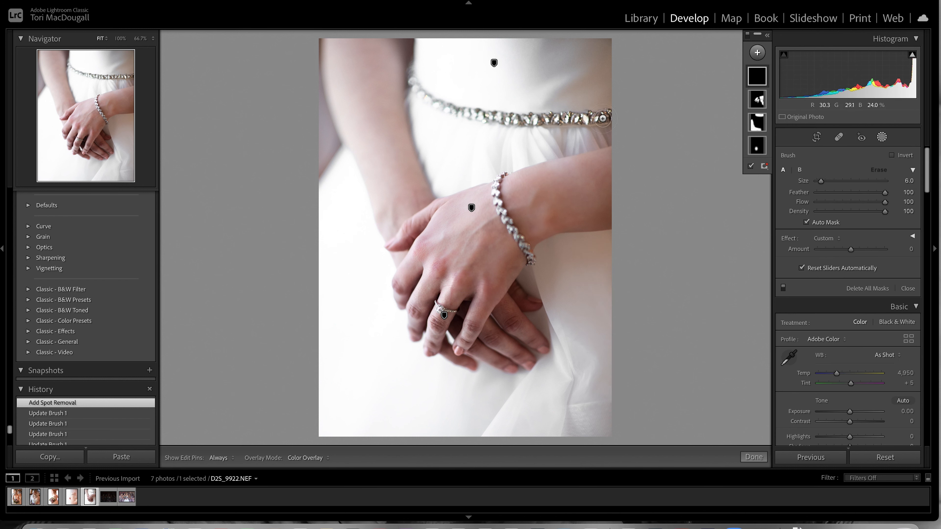
{"action": "left_click_drag", "start_coordinate": [608, 118], "coordinate": [482, 120]}
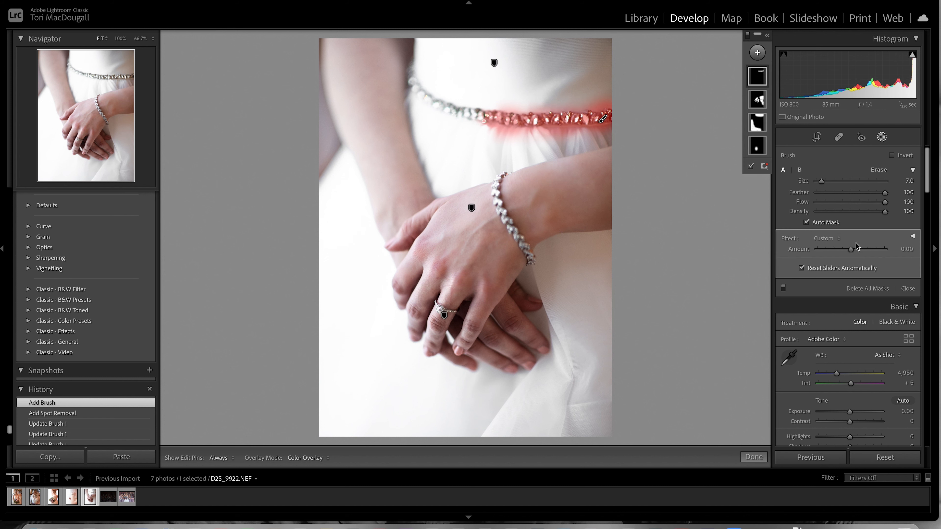
{"action": "left_click", "coordinate": [827, 240]}
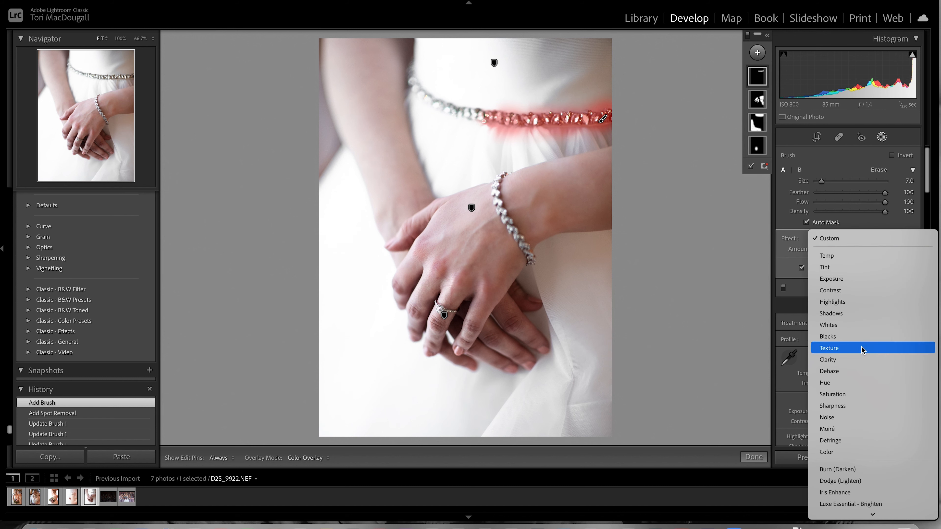
{"action": "left_click", "coordinate": [862, 358]}
{"action": "left_click_drag", "start_coordinate": [855, 253], "coordinate": [866, 254]}
{"action": "key", "text": "o"}
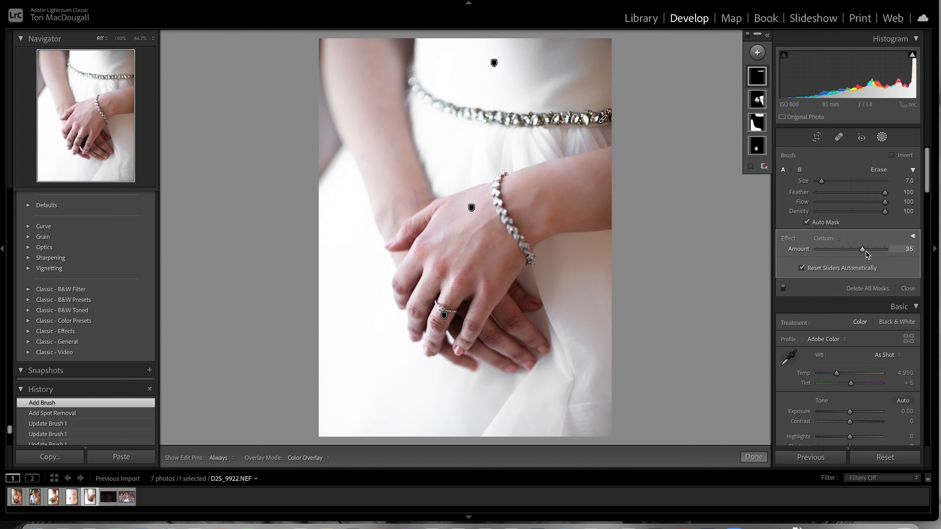
Extend the belt's Clarity mask at brush size 8.0 over the dress folds below the belt and the lower skirt.
{"action": "key", "text": "h"}
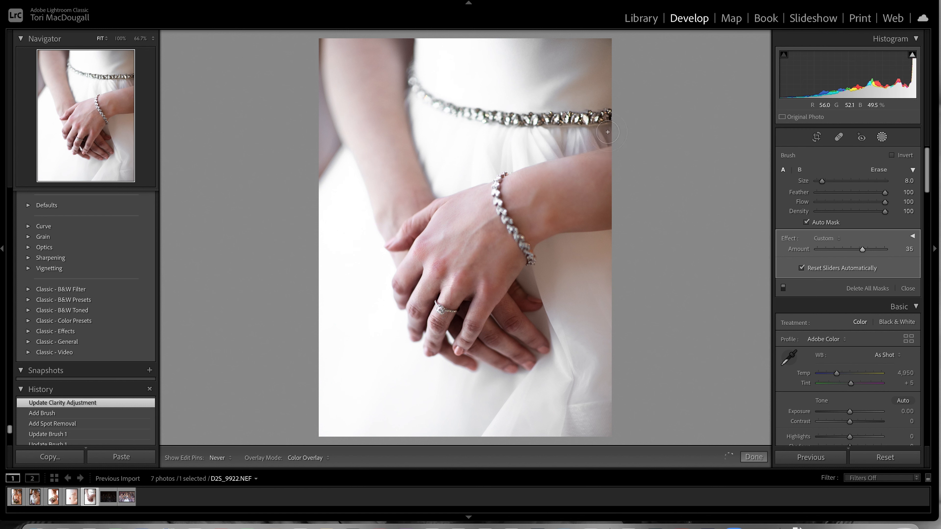
{"action": "key", "text": "h"}
{"action": "key", "text": "h"}
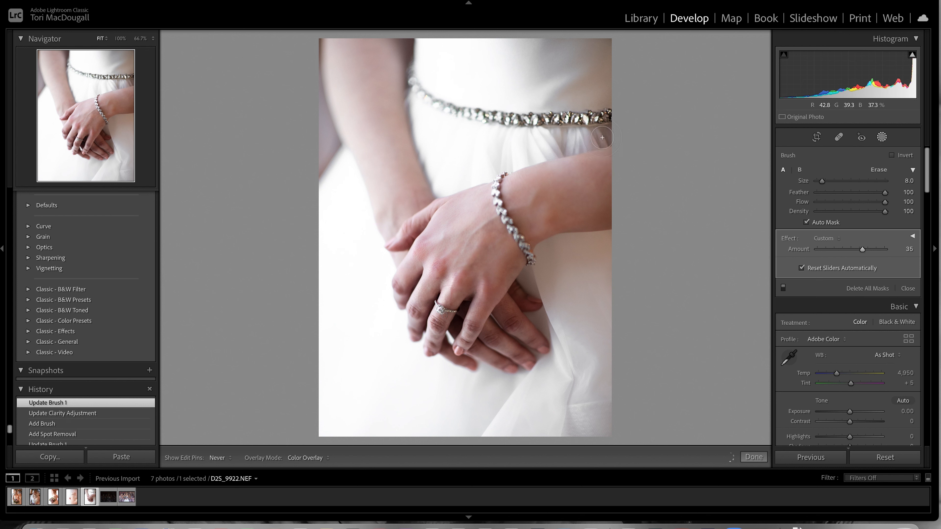
{"action": "key", "text": "h"}
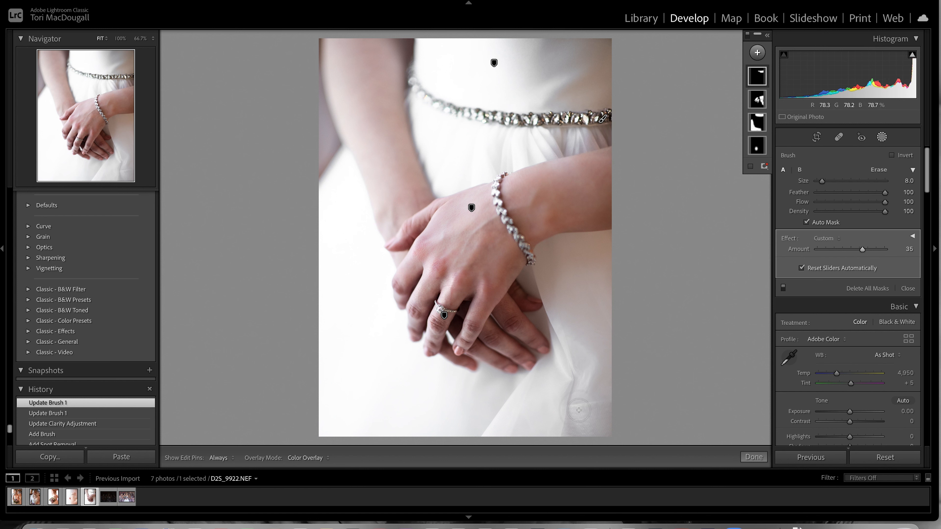
{"action": "key", "text": "h"}
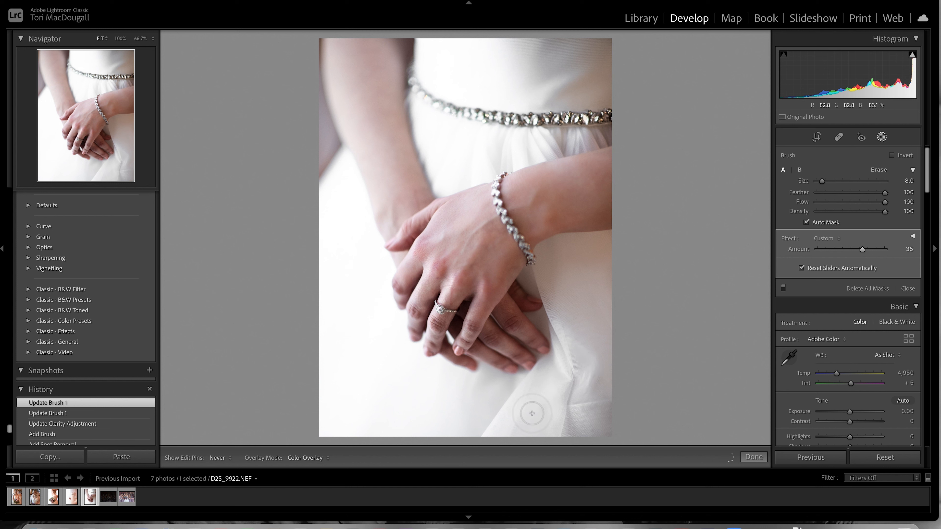
{"action": "key", "text": "h"}
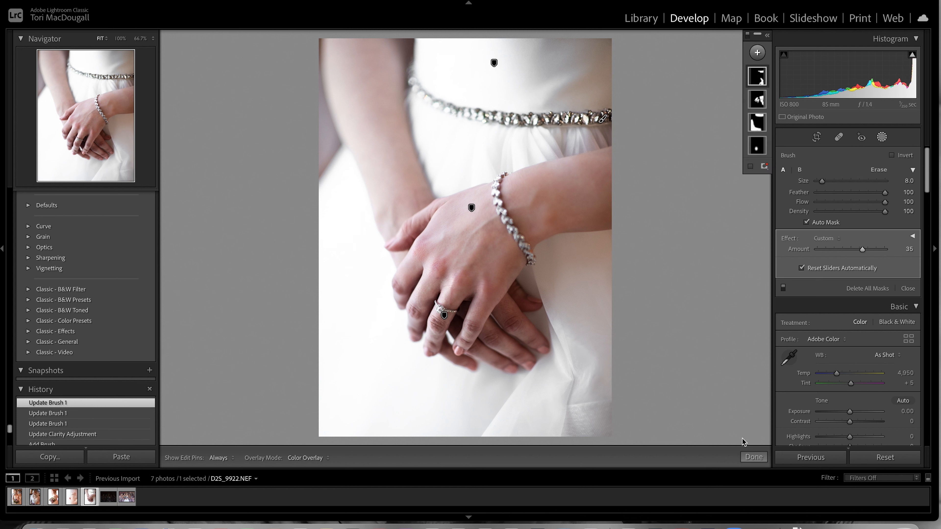
{"action": "left_click", "coordinate": [754, 457]}
Warm the photo to a Temp of 5,535 and set Shadows to +29 and Highlights to +22.
{"action": "left_click_drag", "start_coordinate": [837, 223], "coordinate": [841, 224]}
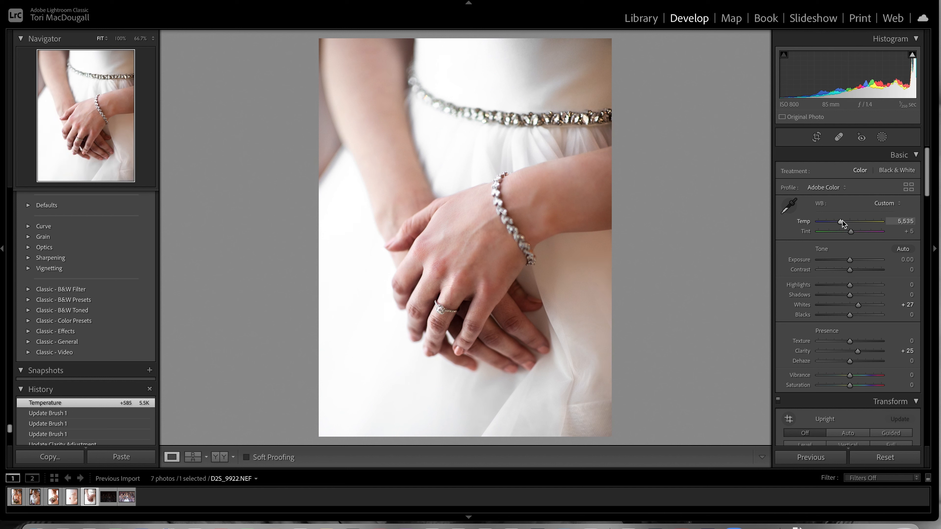
{"action": "left_click_drag", "start_coordinate": [849, 295], "coordinate": [857, 285]}
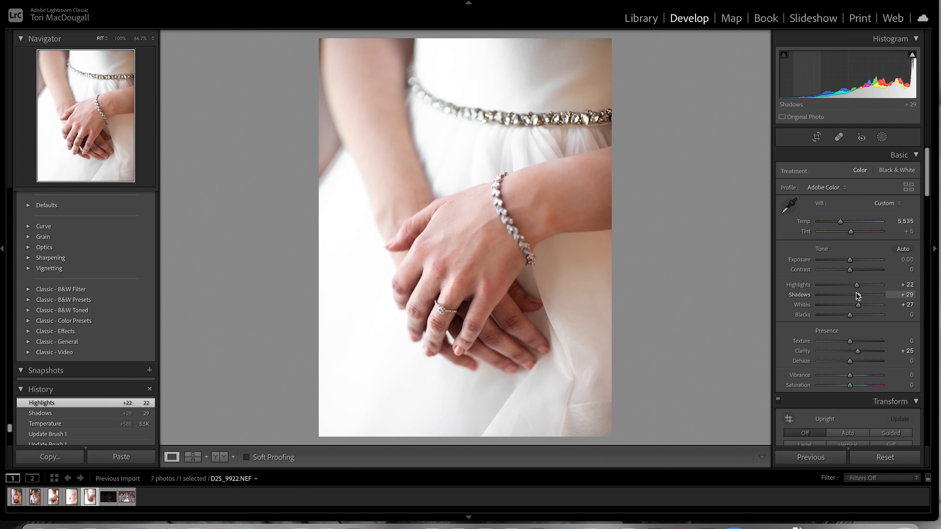
Add a light post-crop vignette with an Amount of +20.
{"action": "left_click_drag", "start_coordinate": [927, 188], "coordinate": [929, 411]}
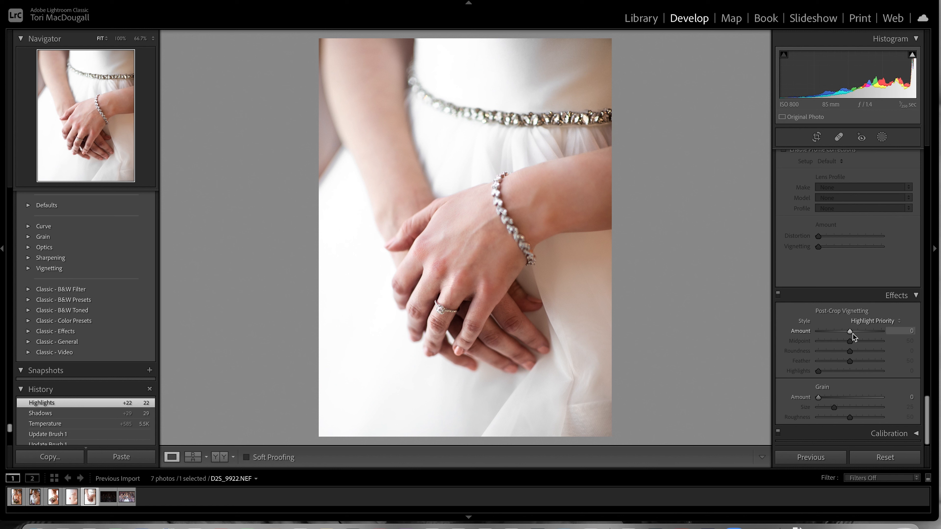
{"action": "mouse_move", "coordinate": [852, 333]}
{"action": "left_mouse_down"}
{"action": "mouse_move", "coordinate": [844, 333]}
{"action": "mouse_move", "coordinate": [857, 335]}
{"action": "left_mouse_up"}
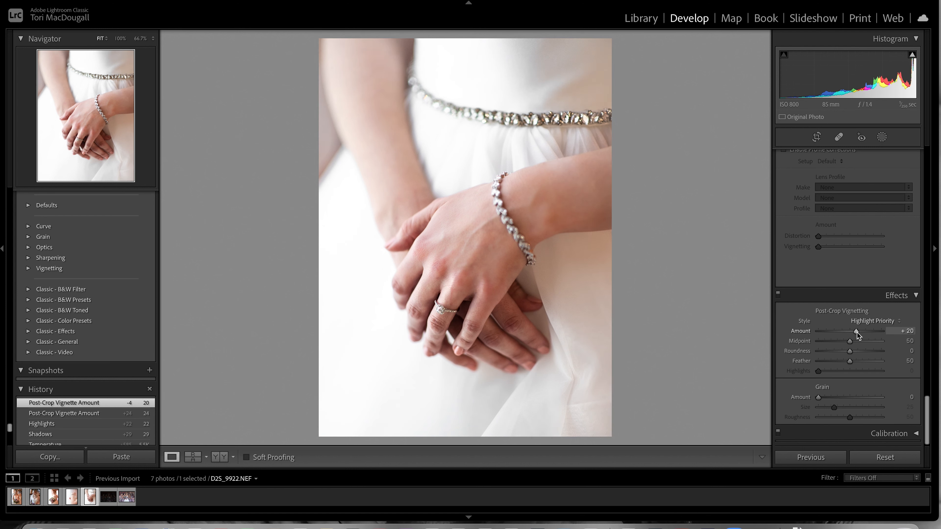